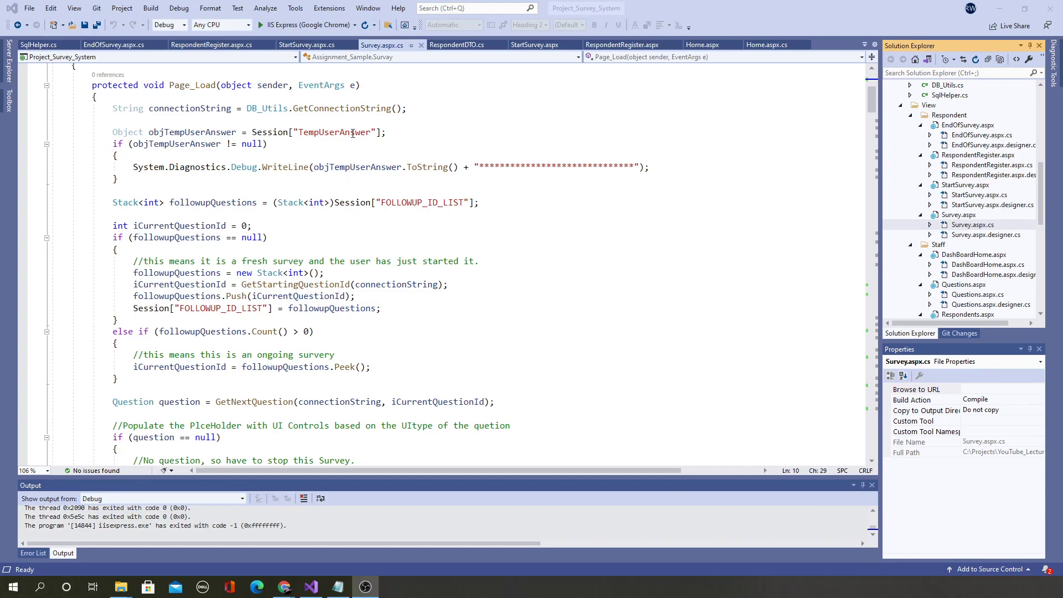
Step: Run the survey web project in Chrome and open the staff account registration page from the staff sign-in
left_click(291, 25)
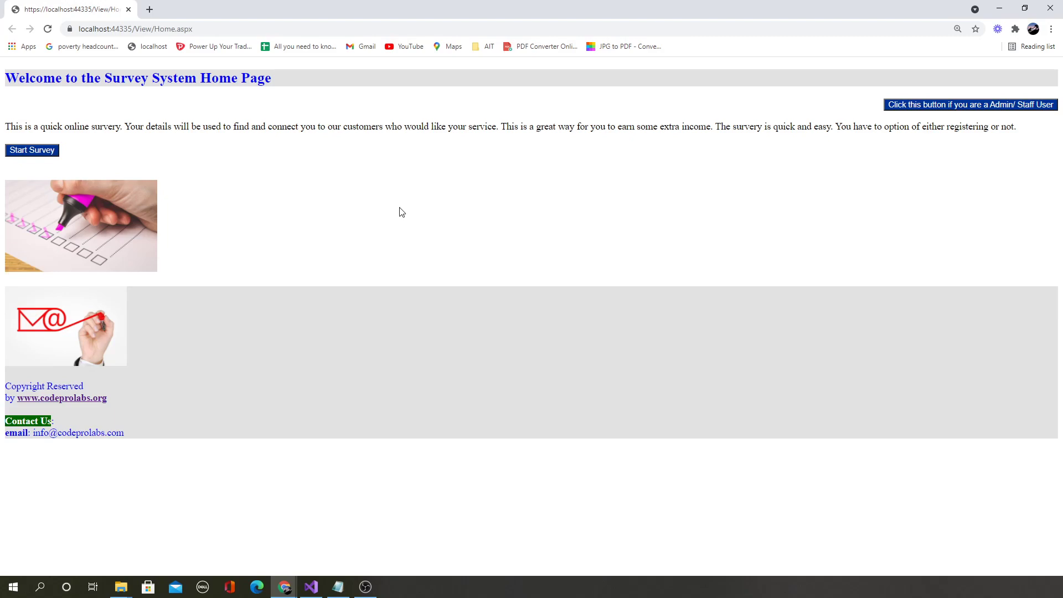
left_click(922, 106)
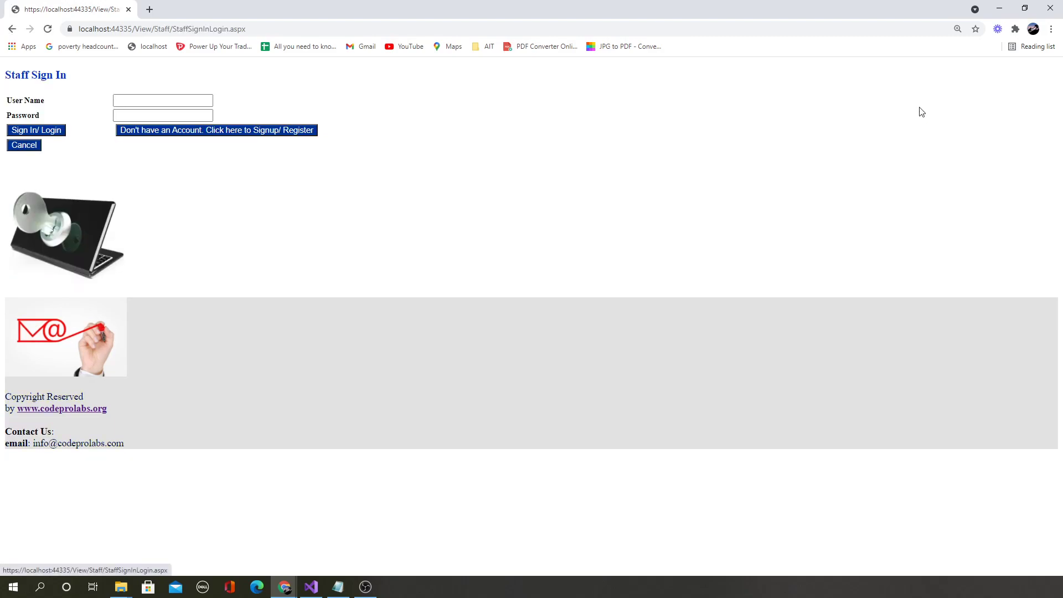
left_click(174, 99)
left_click(242, 133)
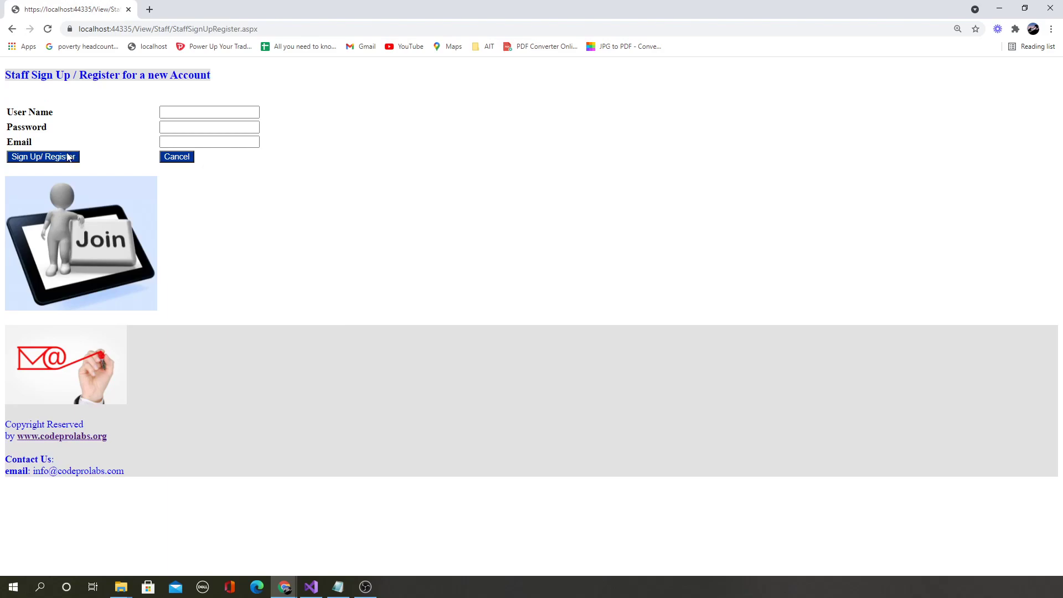
Step: Cancel the staff registration and sign in as admin with the account password
left_click(185, 159)
left_click(151, 100)
left_click(145, 122)
left_click(137, 115)
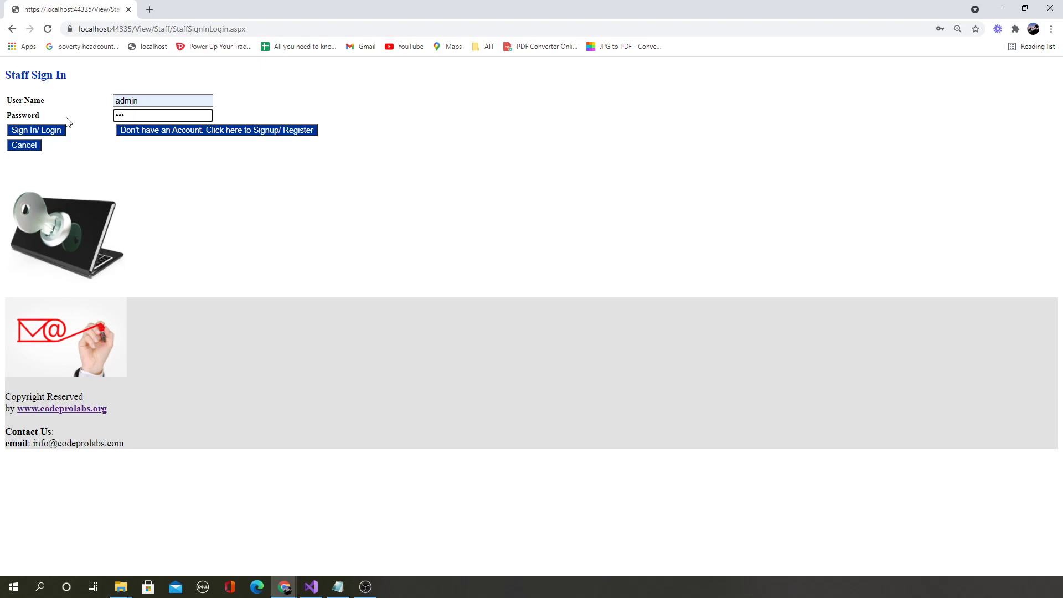
left_click(48, 130)
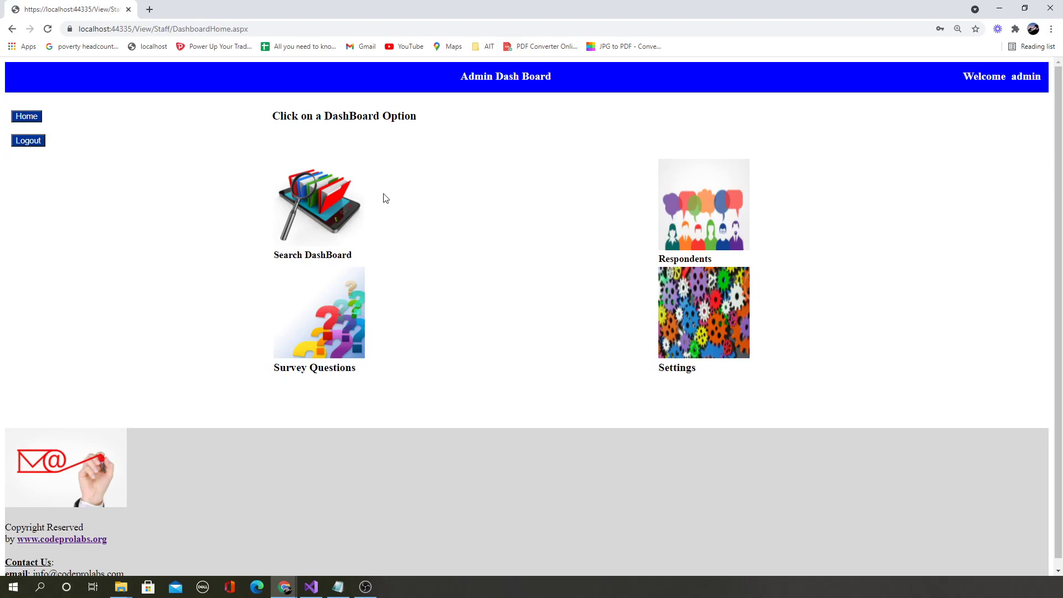
Step: Open the survey questions and examine the question "What is your state?" with its answer options
left_click(336, 318)
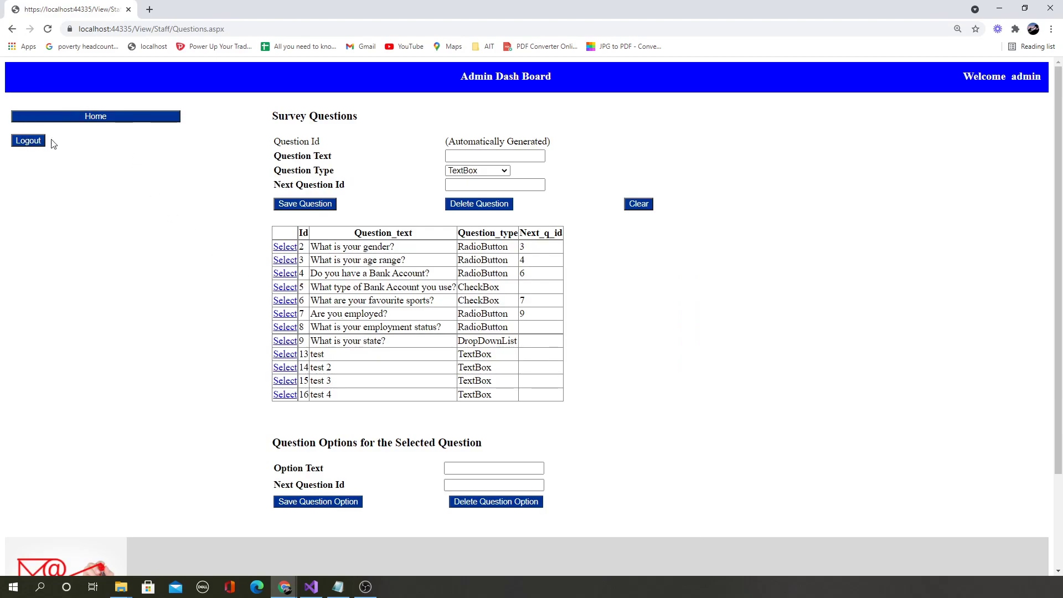
scroll(226, 273, "down", 3)
scroll(226, 273, "up", 3)
left_click(288, 343)
scroll(289, 343, "down", 4)
scroll(289, 343, "up", 4)
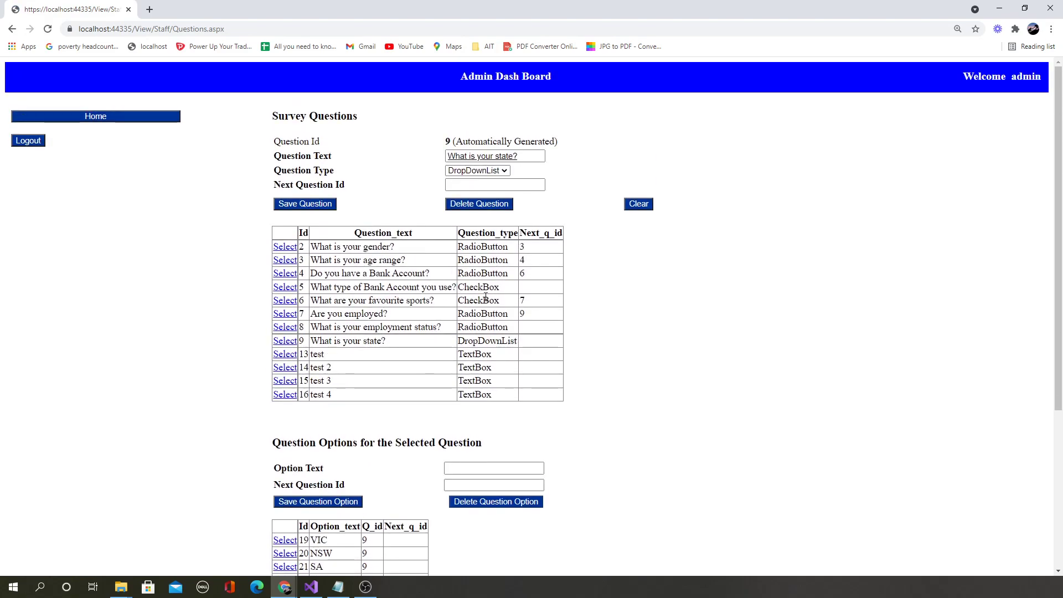
Step: View the survey settings and the respondents list, returning to the admin dashboard after each
left_click(142, 118)
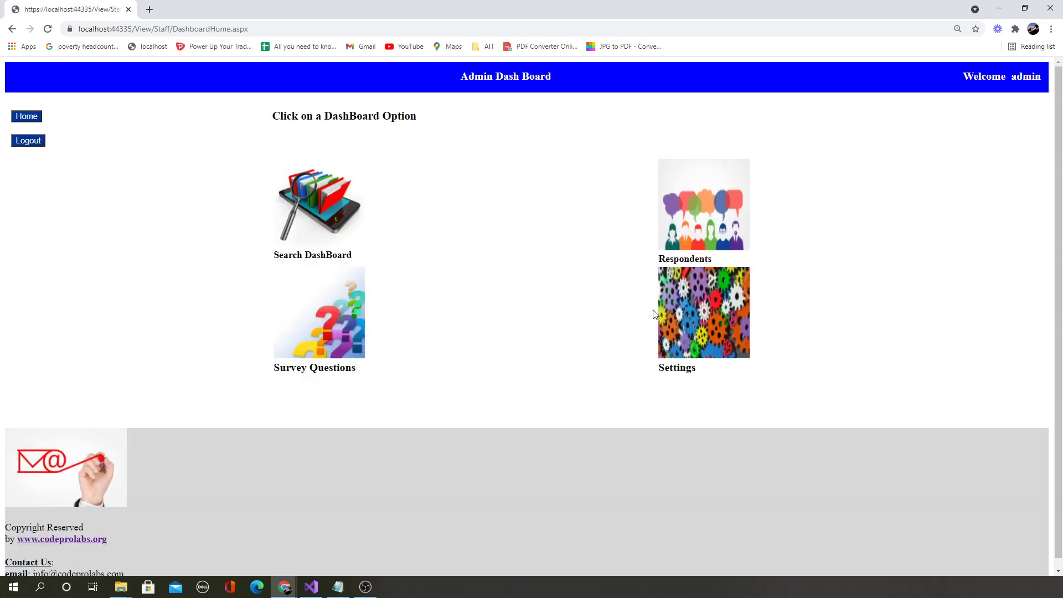
left_click(694, 319)
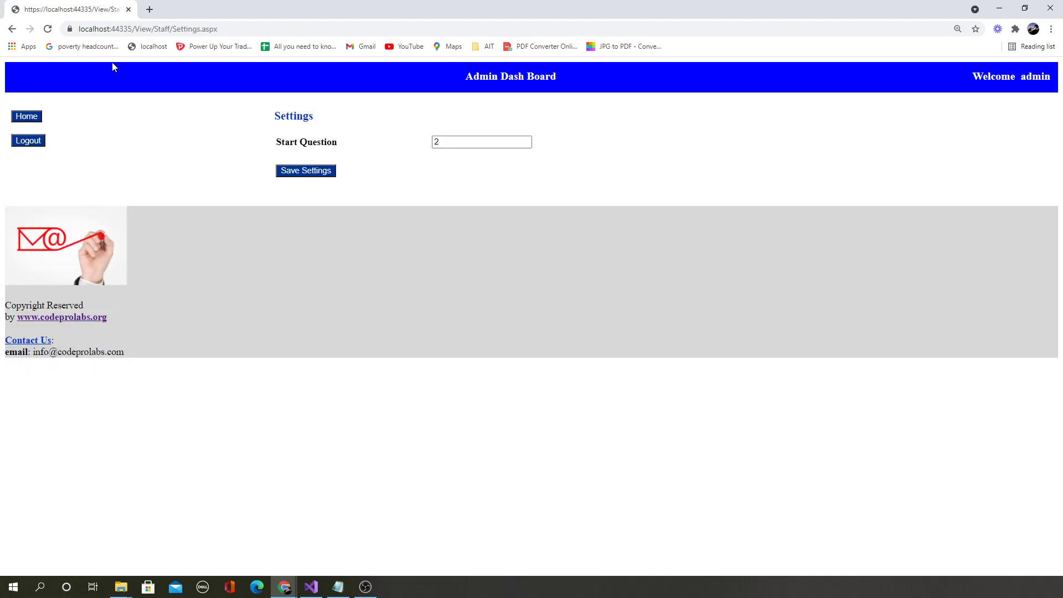
left_click(33, 116)
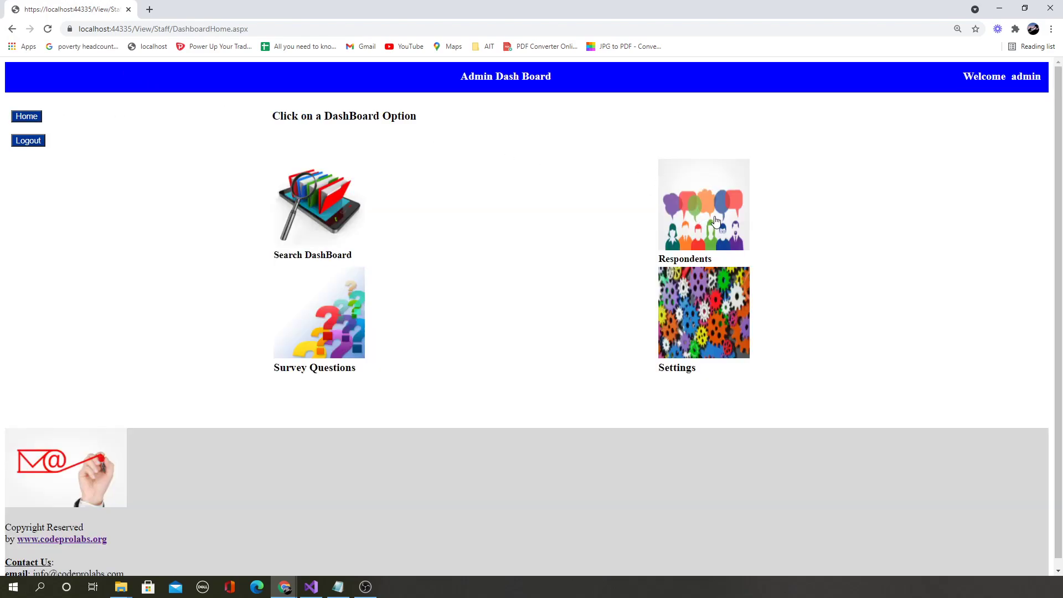
left_click(716, 220)
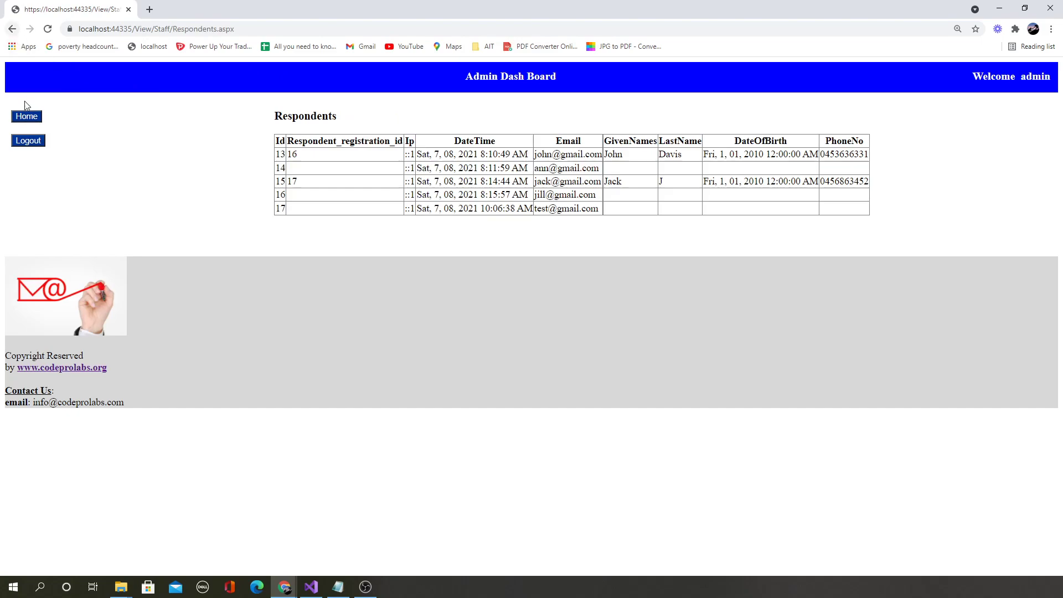
left_click(26, 117)
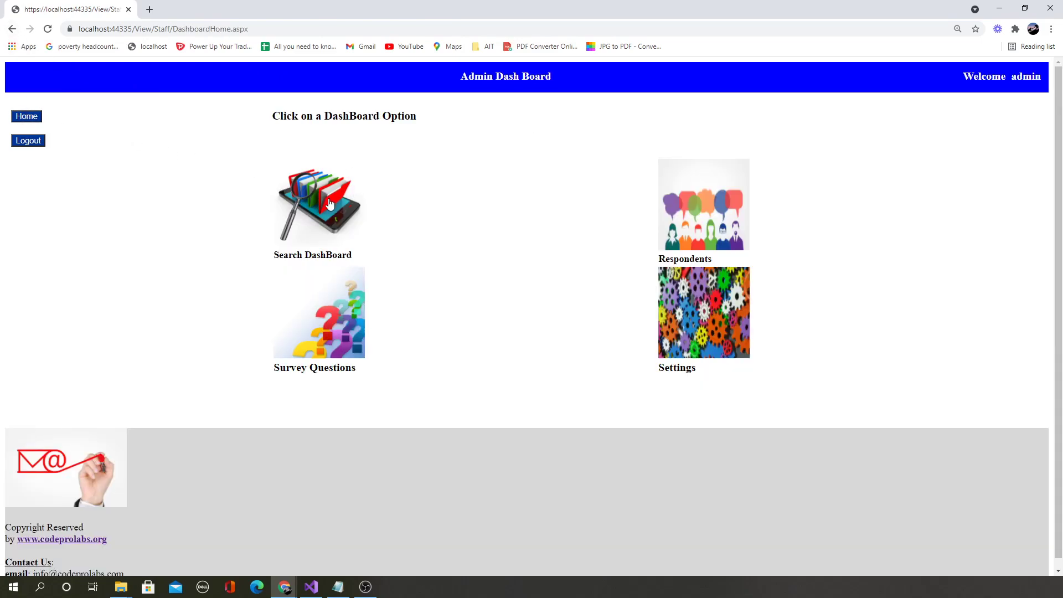
Step: Search the respondents by age range 20-30 in the search dashboard
left_click(330, 205)
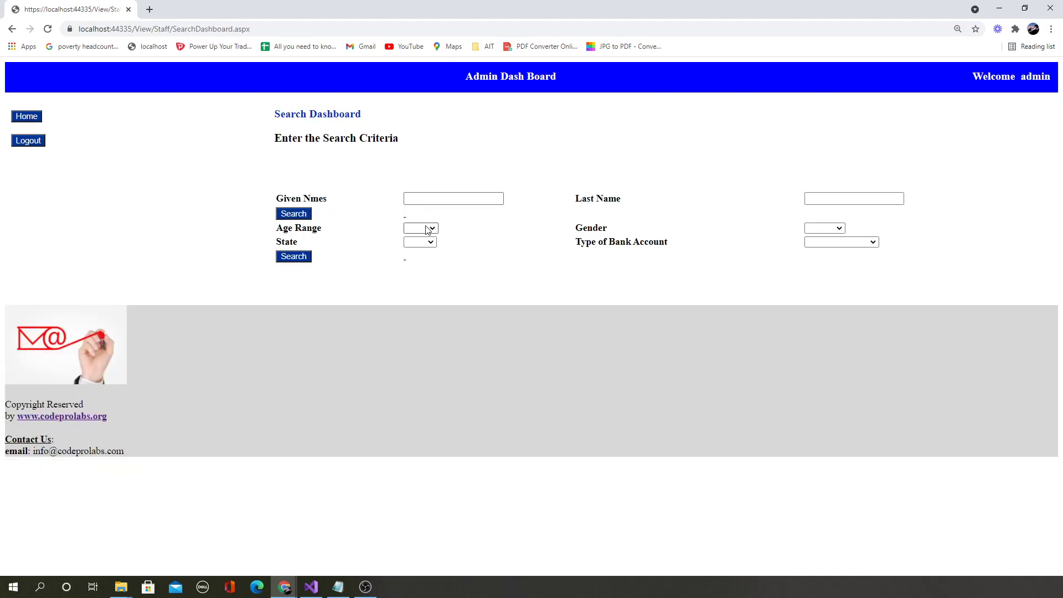
left_click(428, 229)
left_click(416, 247)
left_click(299, 256)
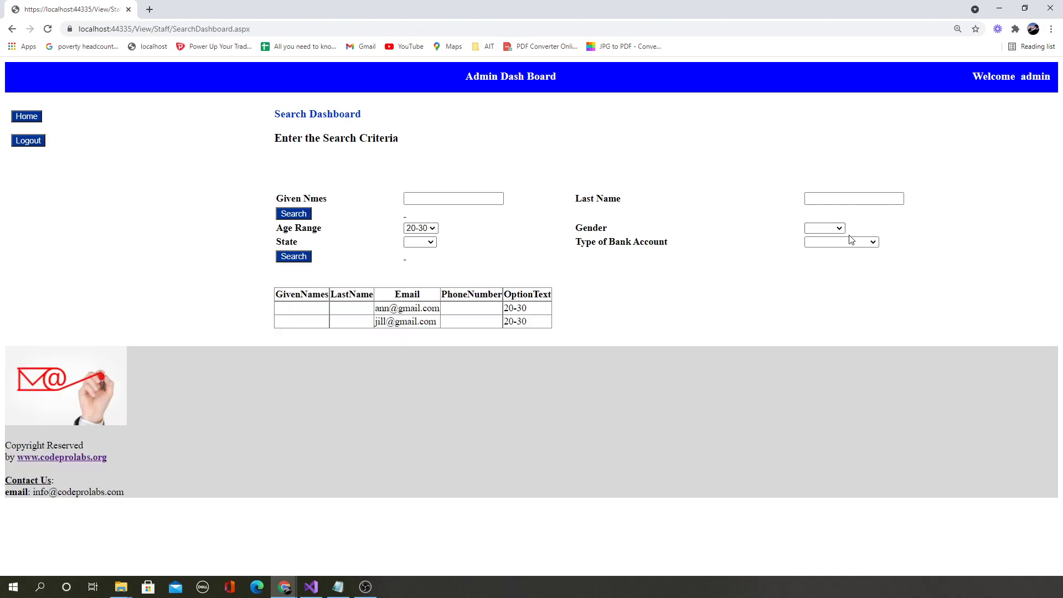
Step: Add gender Male to the search criteria and run the respondent search again
left_click(834, 228)
left_click(820, 248)
left_click(300, 259)
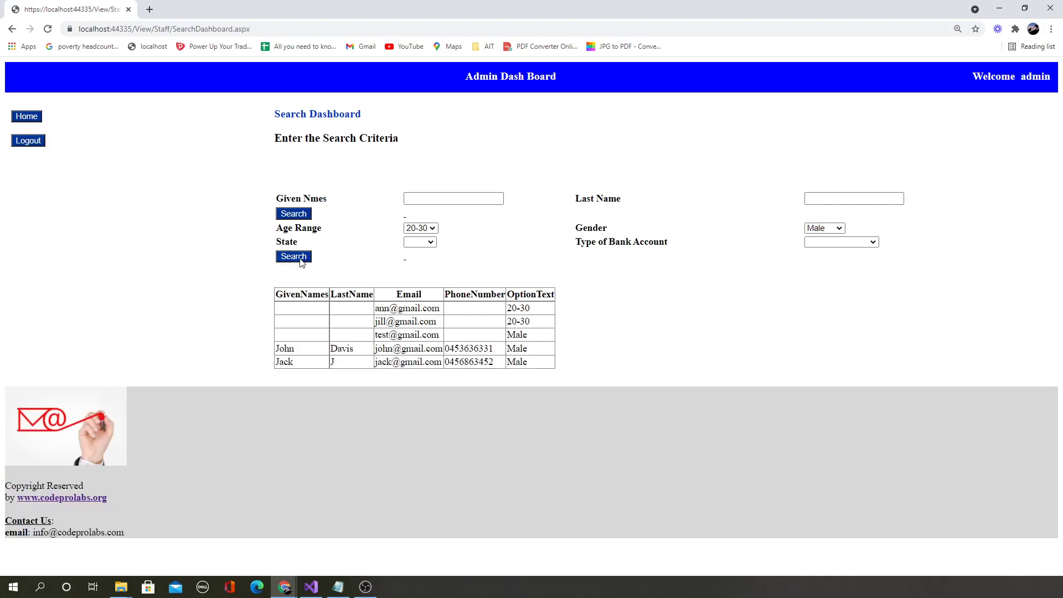
Step: Log out of the admin dashboard and start the survey from the home page
left_click(26, 117)
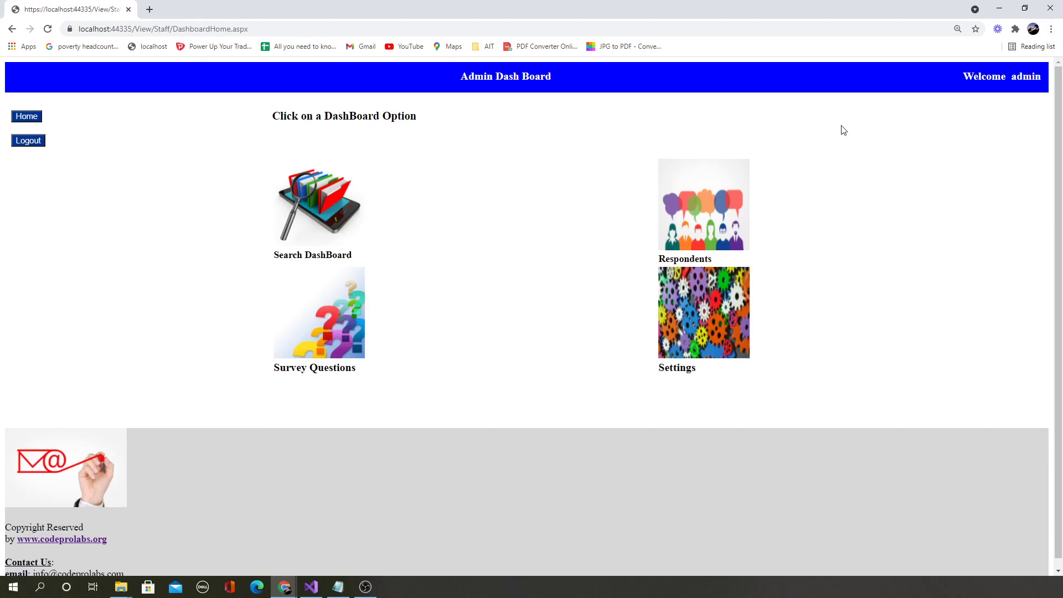
left_click(26, 142)
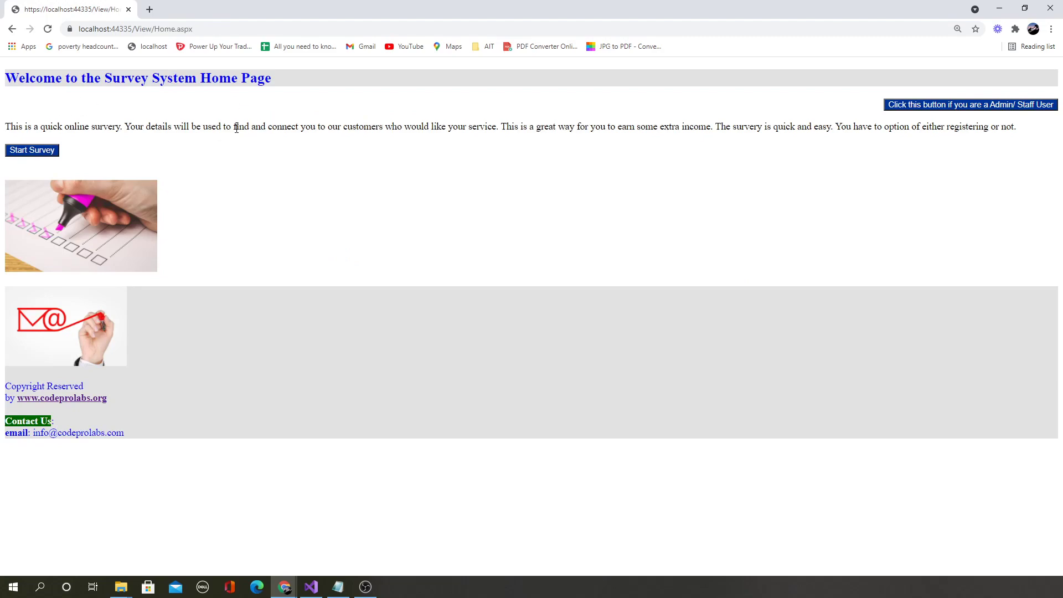
left_click(33, 151)
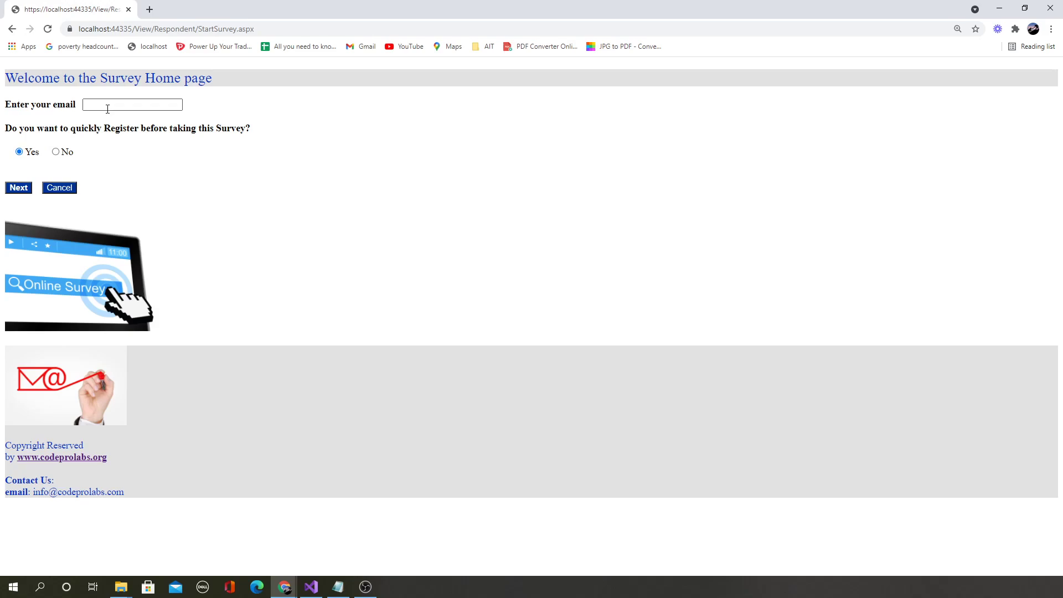
left_click(107, 109)
left_click(117, 125)
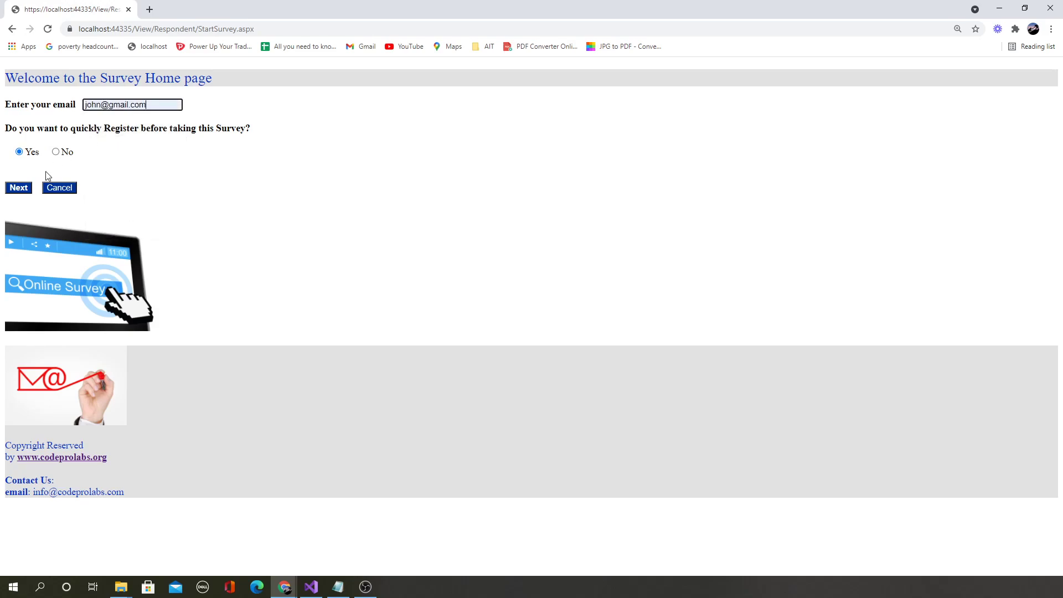
left_click(20, 188)
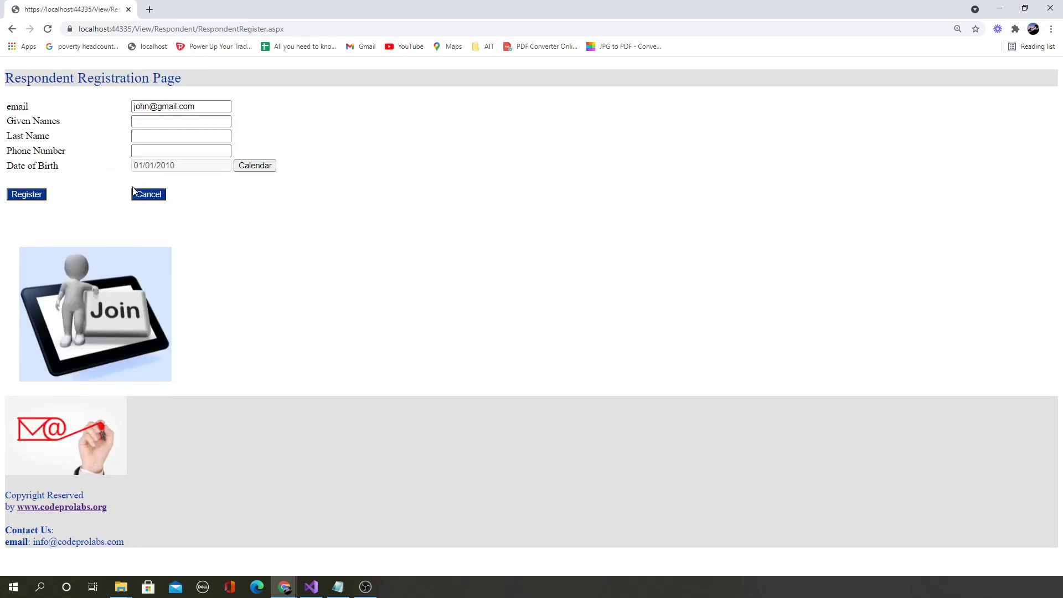
left_click(149, 198)
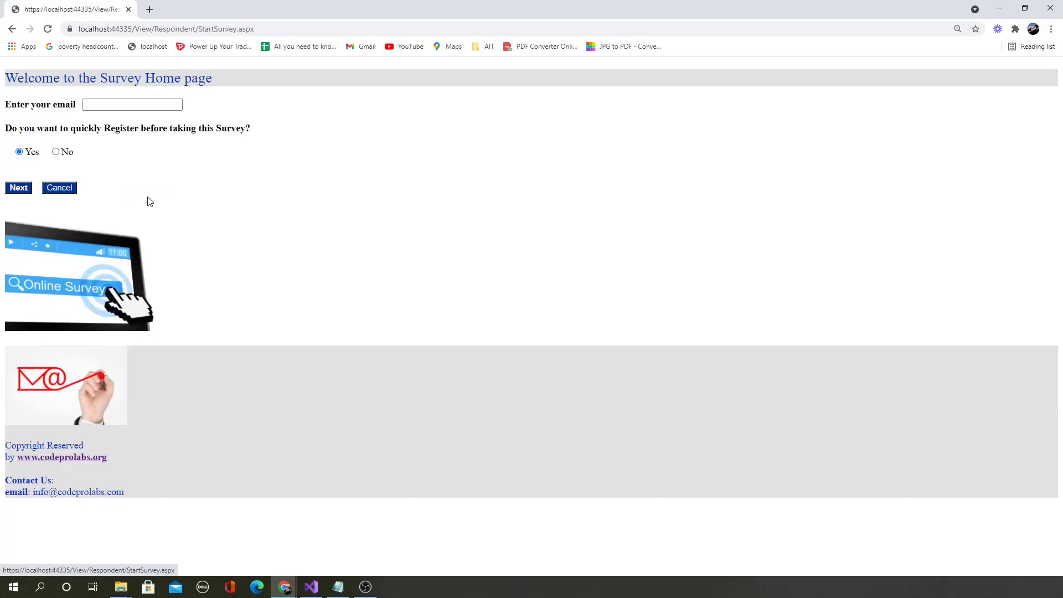
left_click(105, 108)
left_click(109, 129)
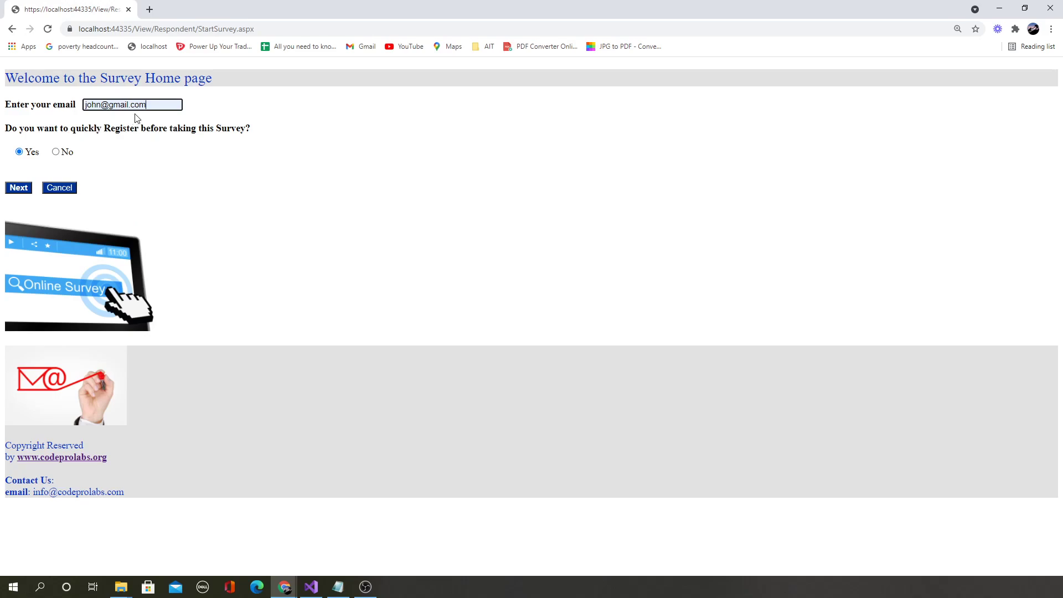
Step: Enter a new test email for the respondent, choose No for registration and continue to the survey questions
left_click_drag(166, 101, 65, 102)
type("tes")
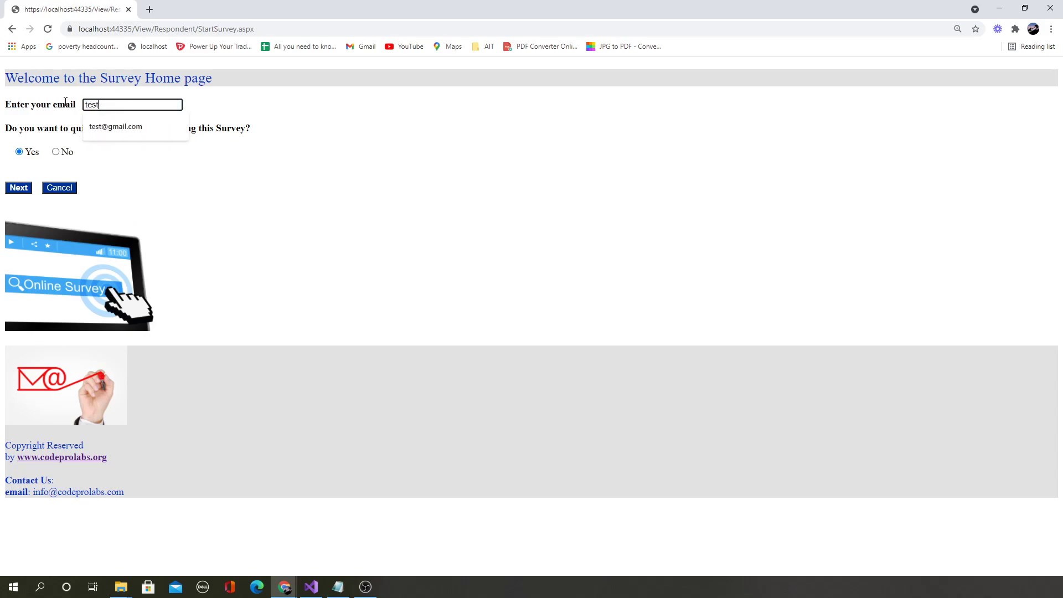
type("t")
key("Down")
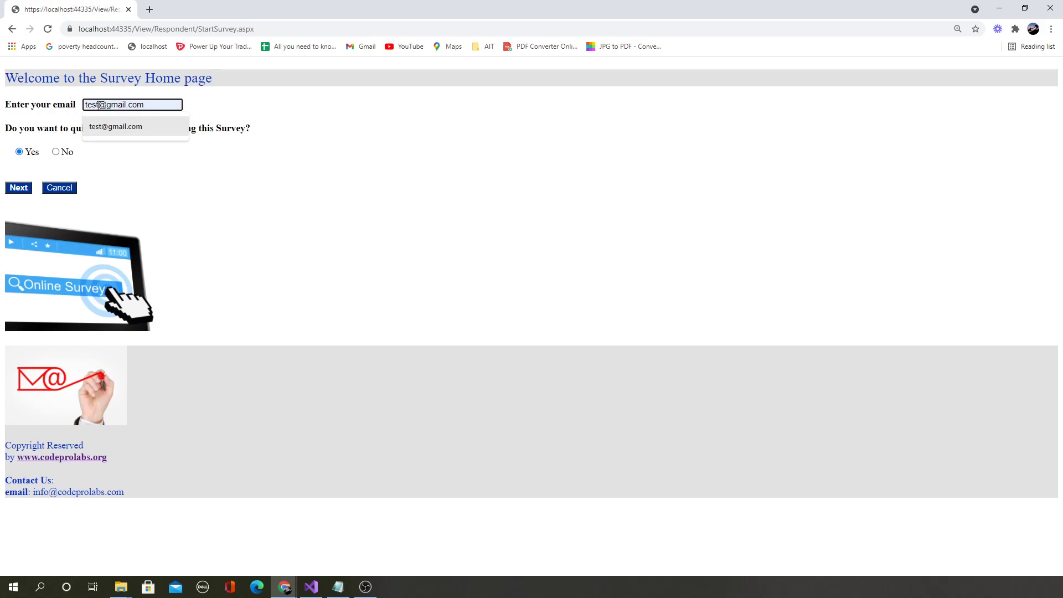
type("2")
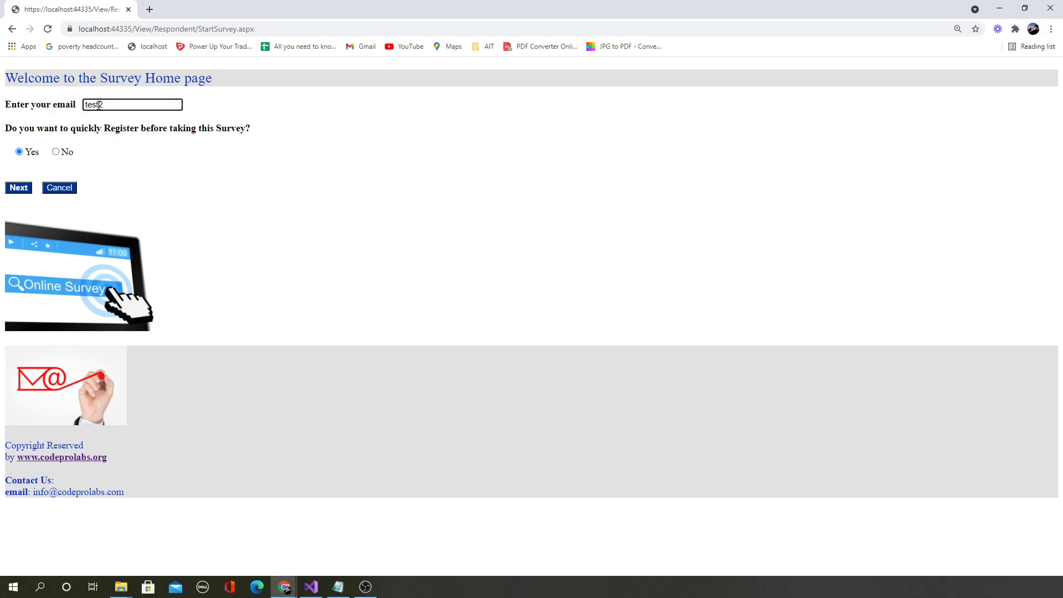
type("@gmail.com")
left_click(56, 152)
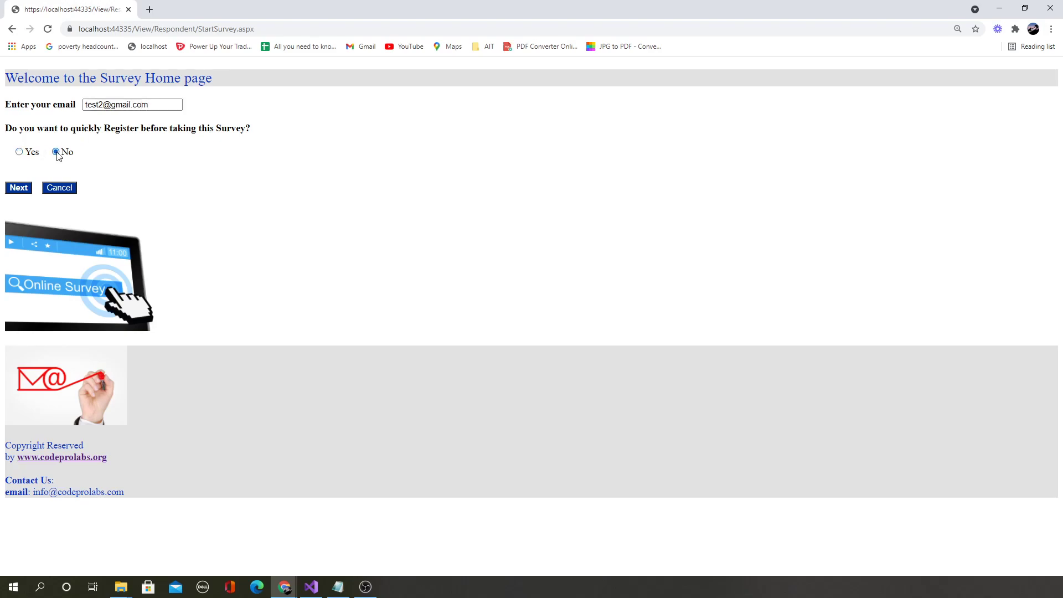
left_click(18, 189)
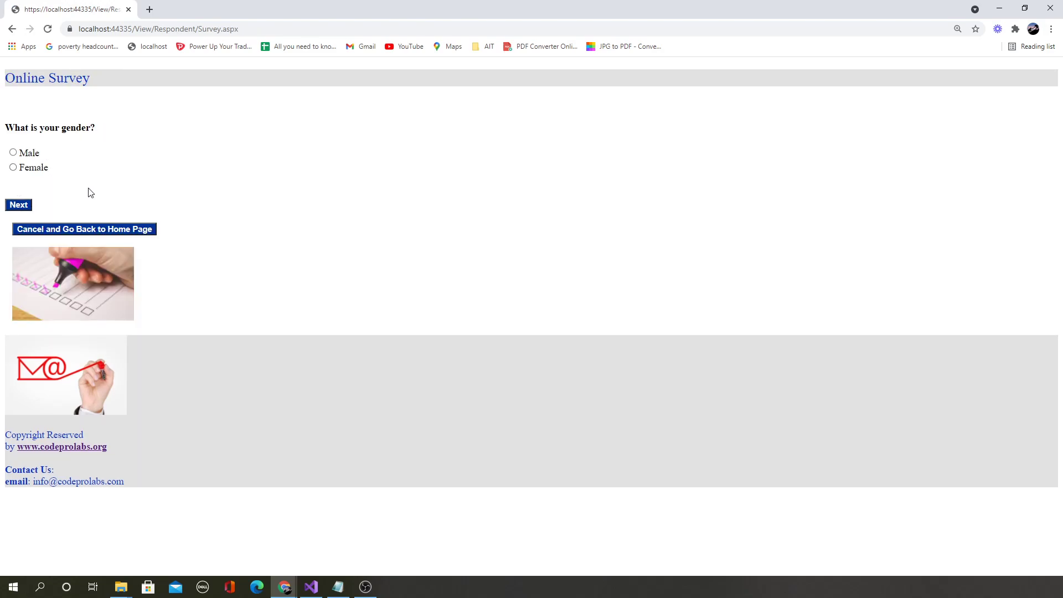
Step: Answer the gender question with Female and the age range question with 30-40
left_click(12, 167)
left_click(20, 205)
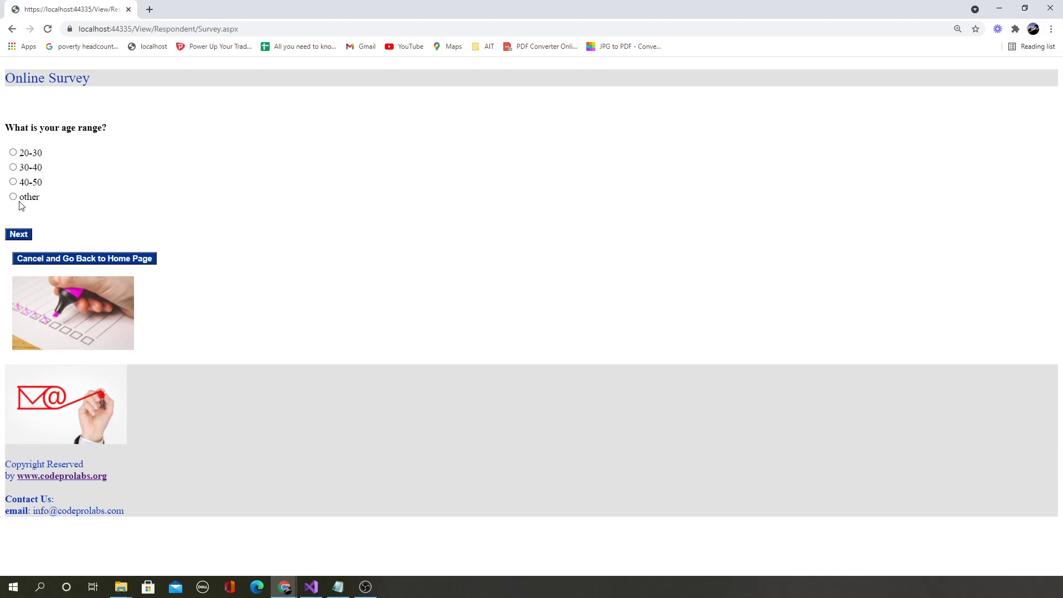
left_click(13, 169)
left_click(19, 235)
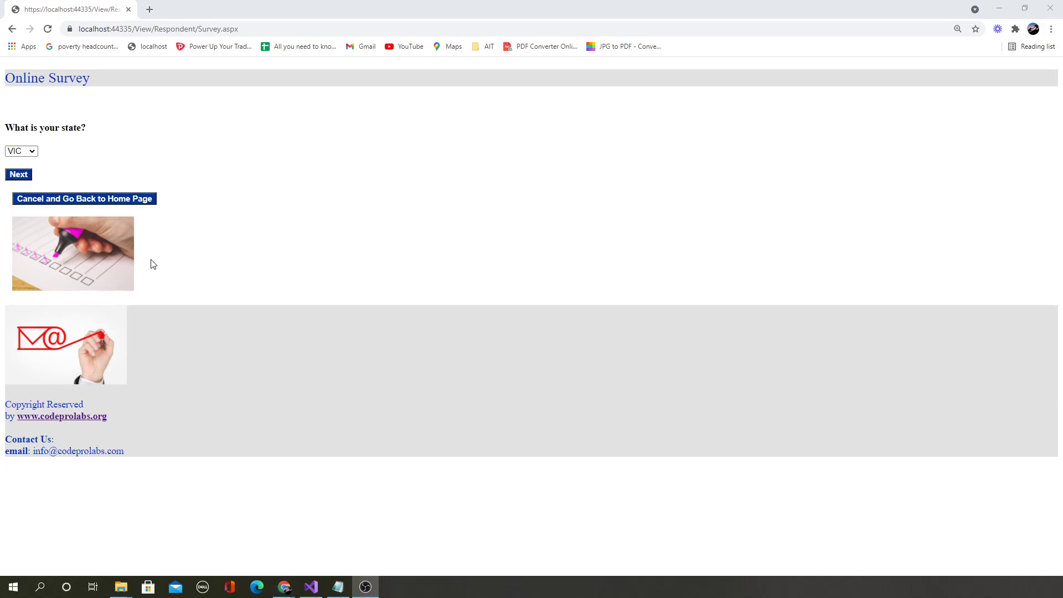
Step: Answer the state question with WA and continue to the review page
left_click(34, 156)
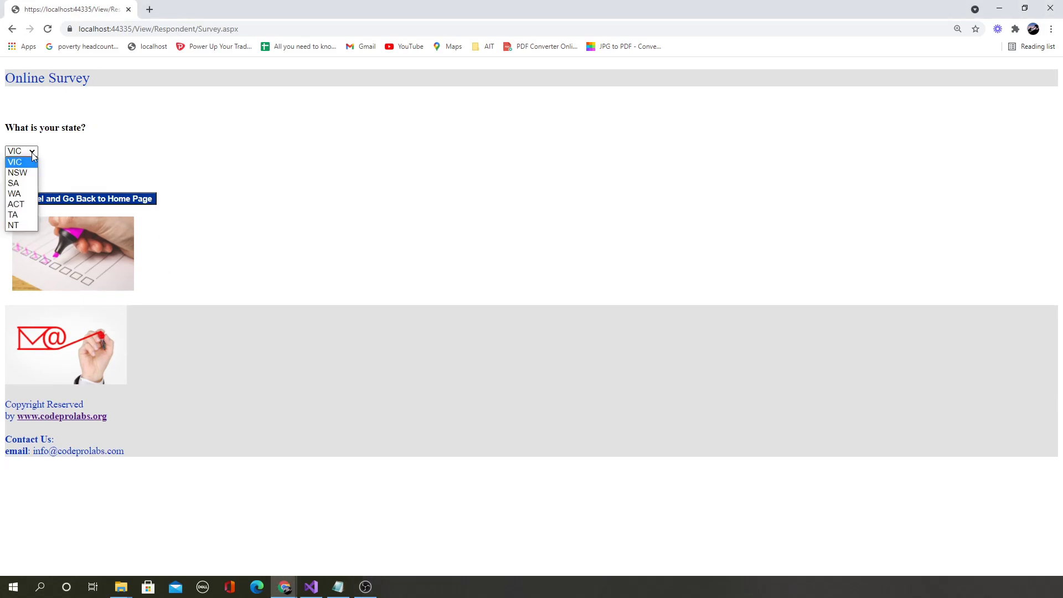
left_click(20, 195)
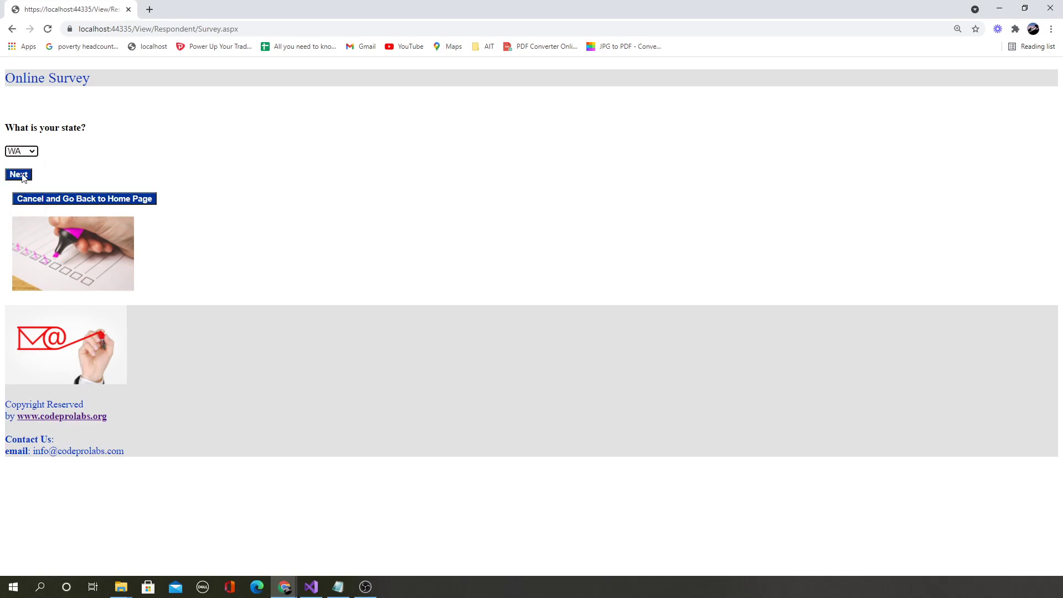
left_click(21, 175)
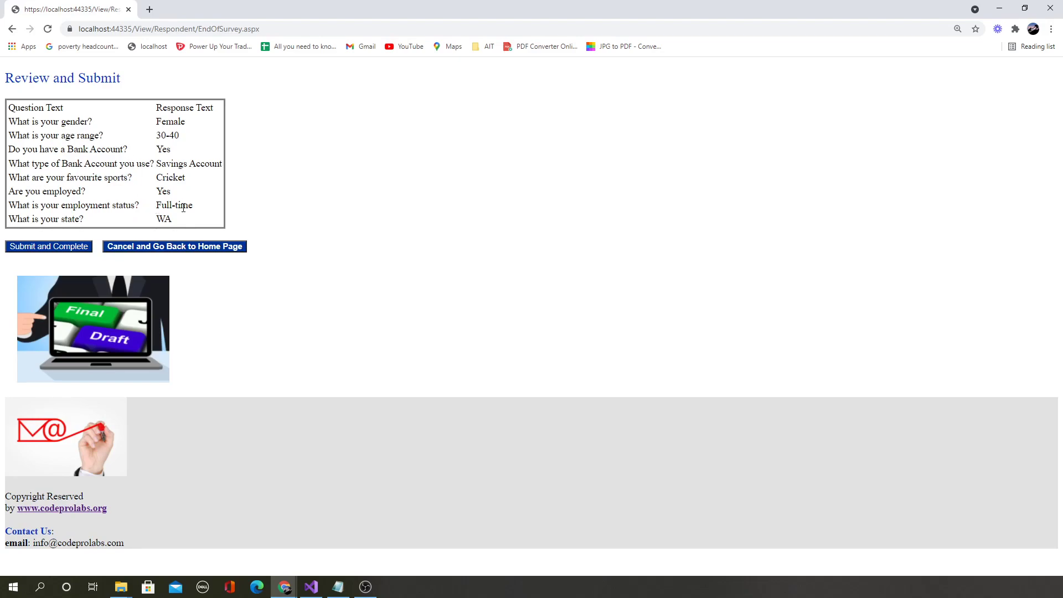
Step: Submit the completed survey and return to the survey system home page
left_click(48, 250)
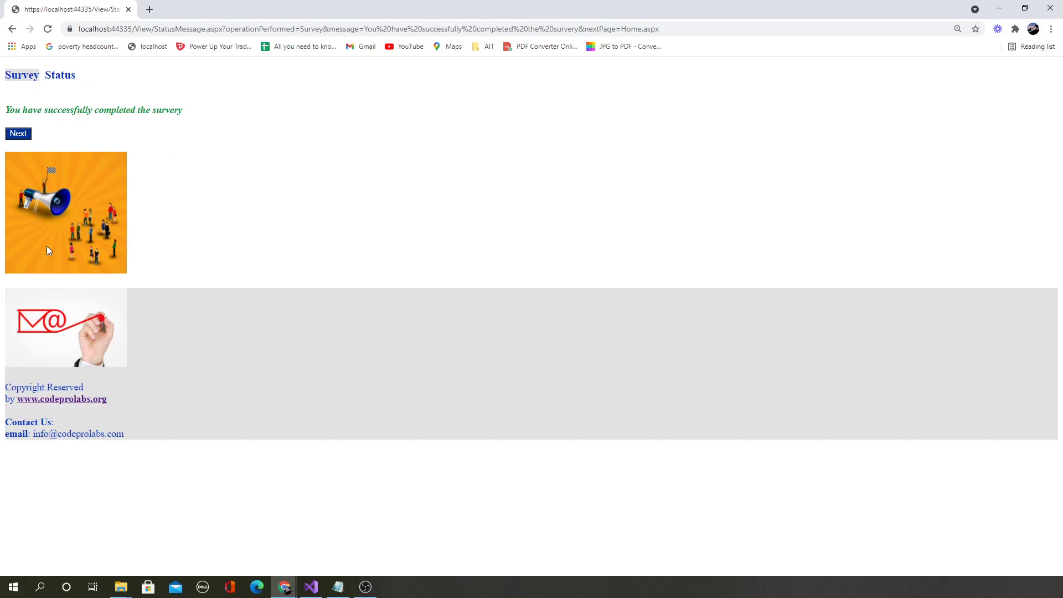
left_click(22, 138)
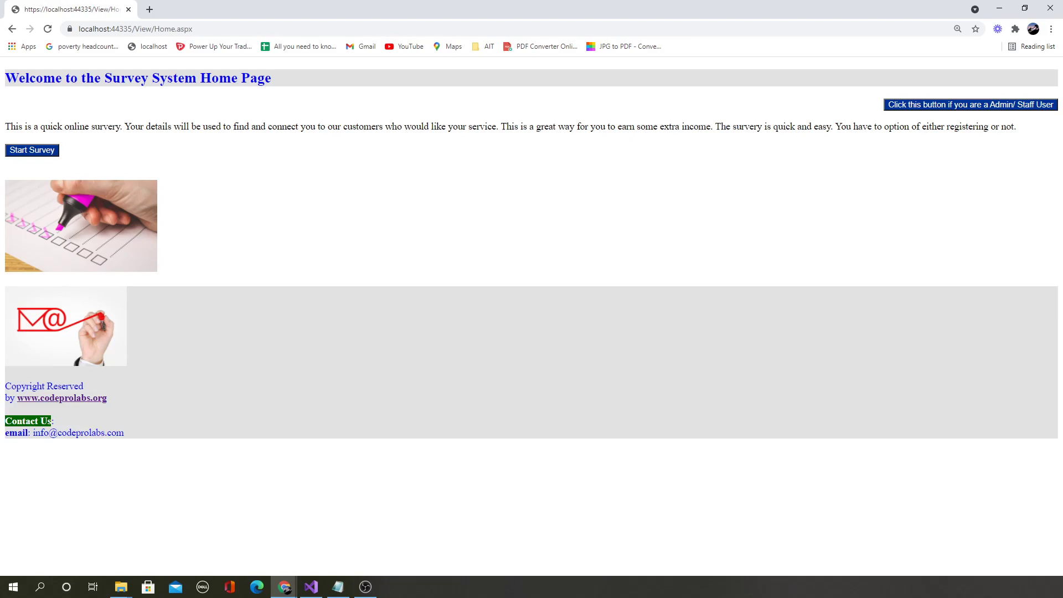
key("alt+Tab")
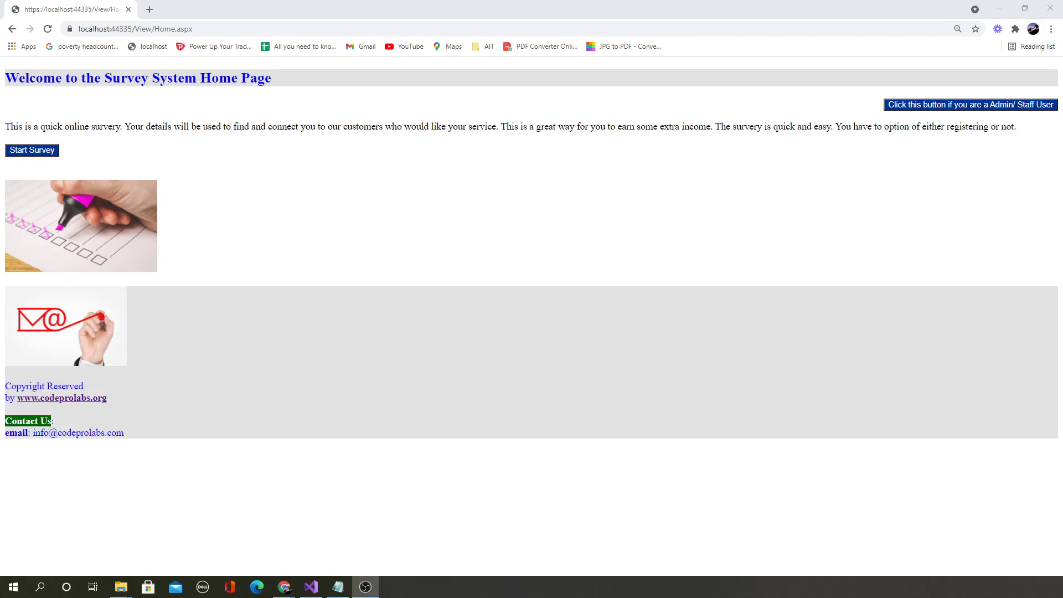
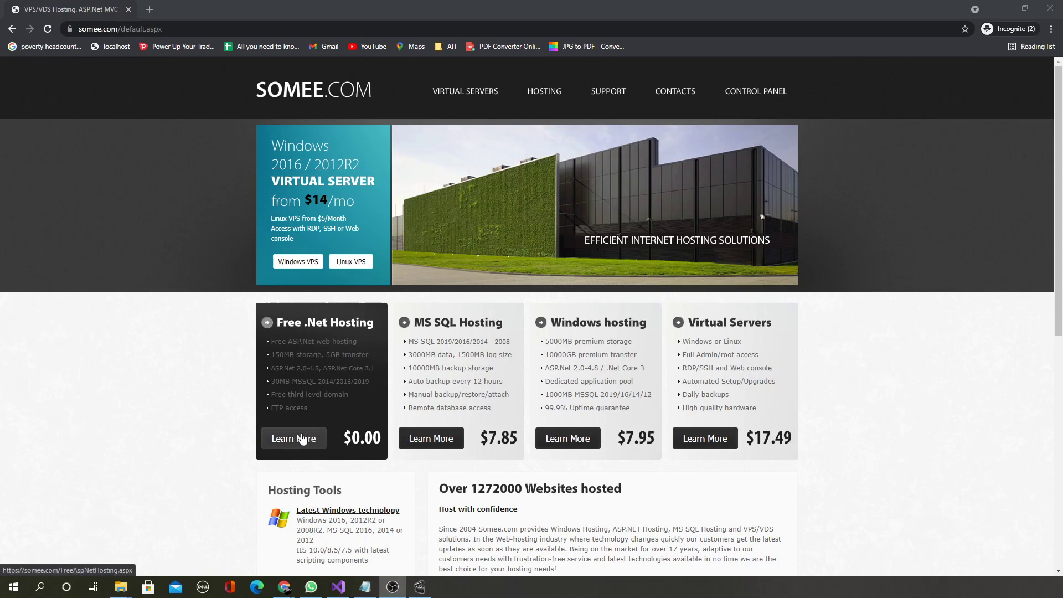
Step: Open the Free .Net Hosting details and examine the package's hosting features and MS SQL database allowances
left_click(294, 433)
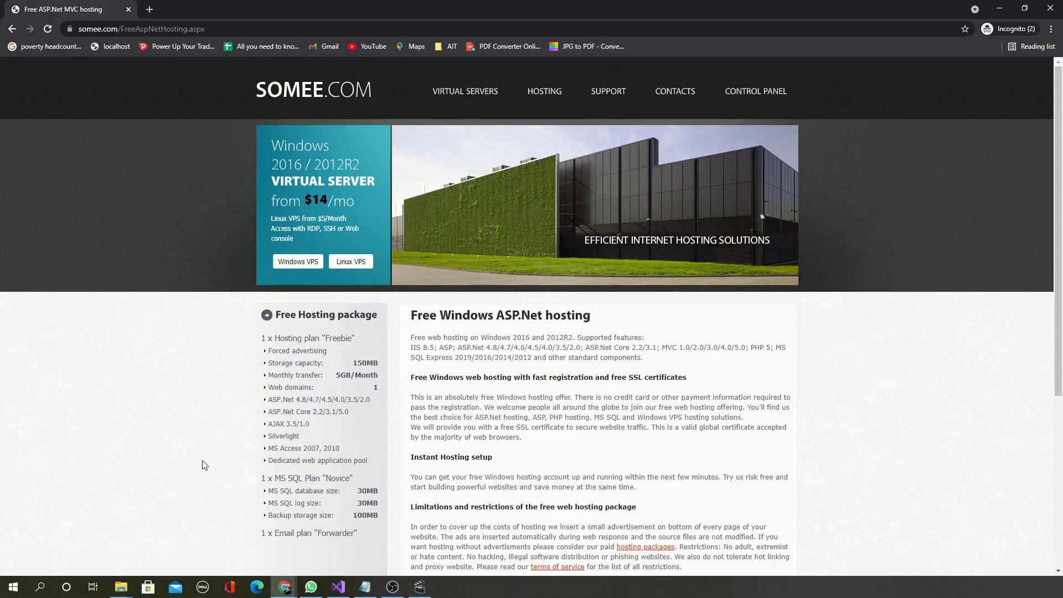
scroll(203, 465, "down", 5)
scroll(202, 466, "up", 5)
scroll(203, 465, "down", 2)
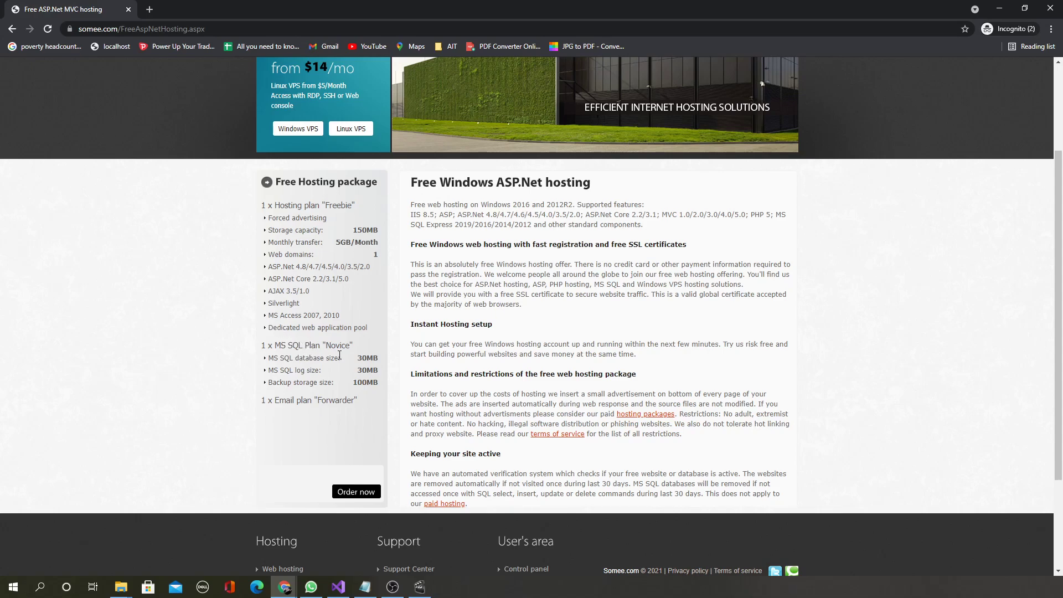
double_click(290, 359)
key("ctrl+plus")
key("ctrl+plus")
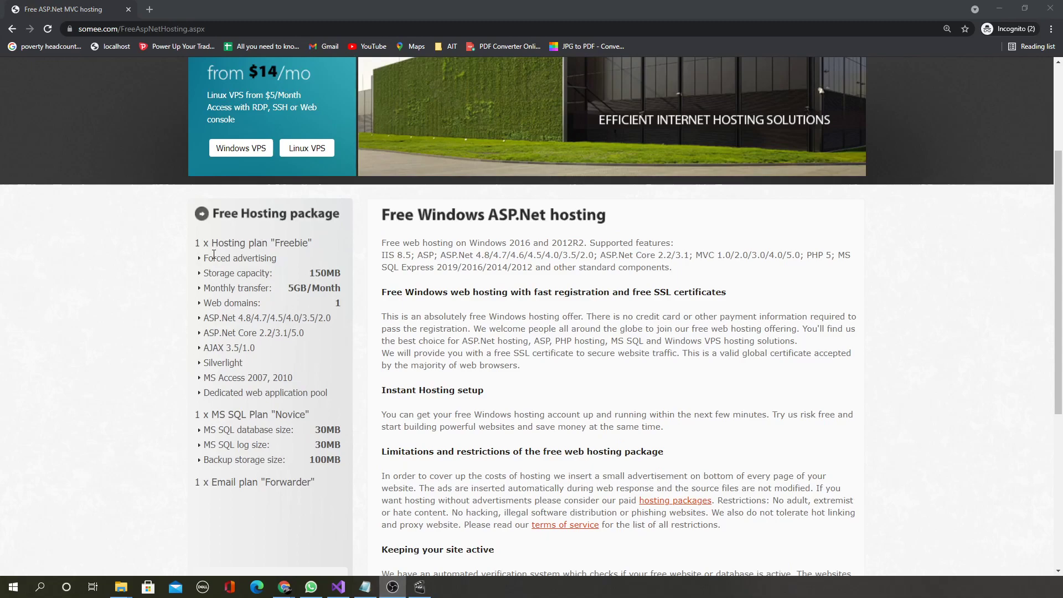
left_click_drag(209, 259, 239, 459)
left_click(240, 458)
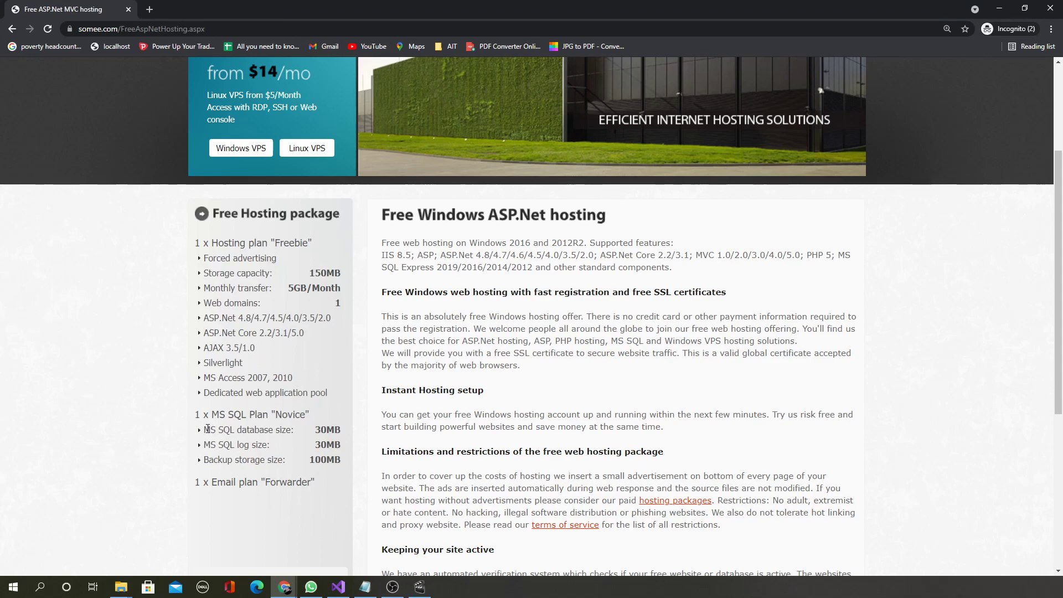
left_click_drag(208, 429, 294, 433)
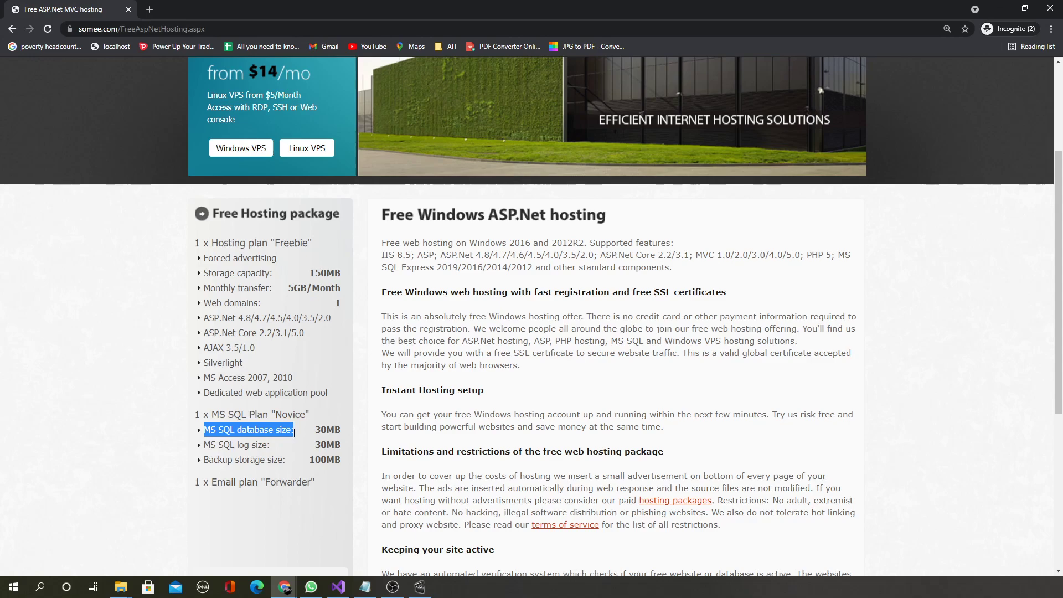
left_click(254, 439)
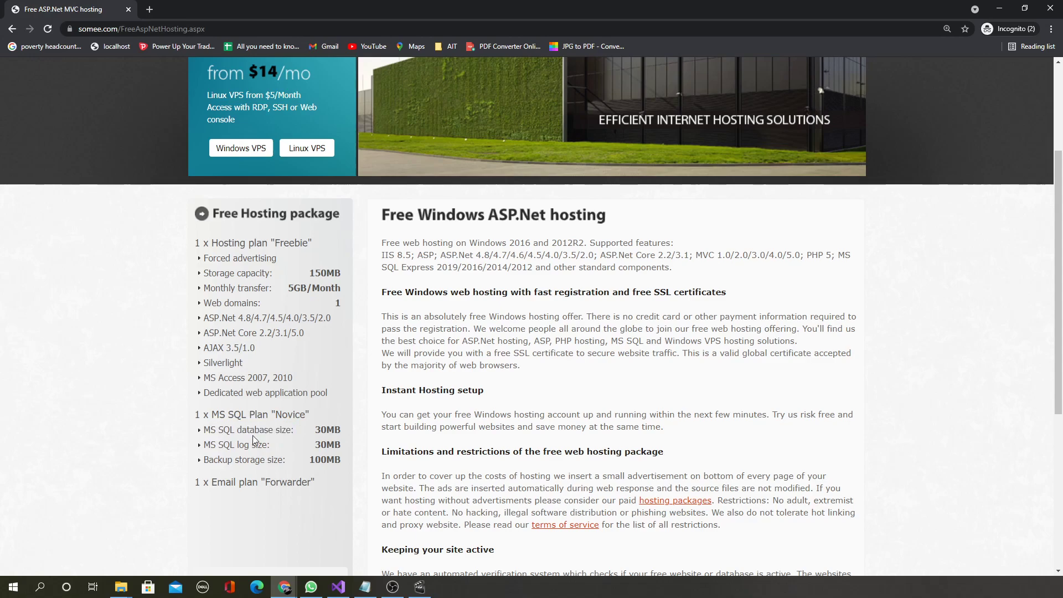
Step: Order the free hosting package and register a new account with the name, user ID, account password, email and captcha fields completed
scroll(253, 437, "down", 1)
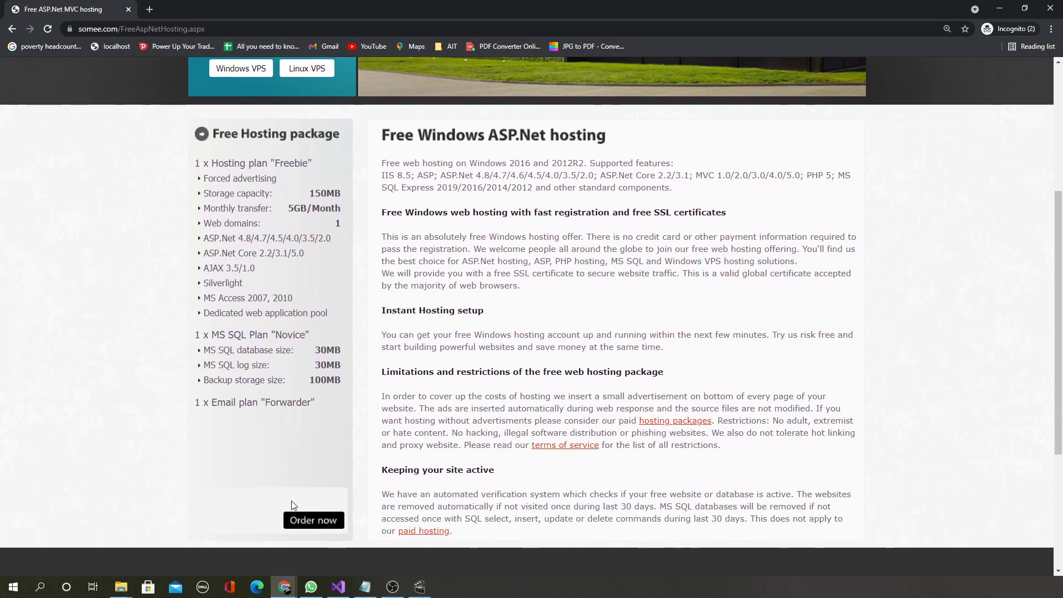
left_click(313, 530)
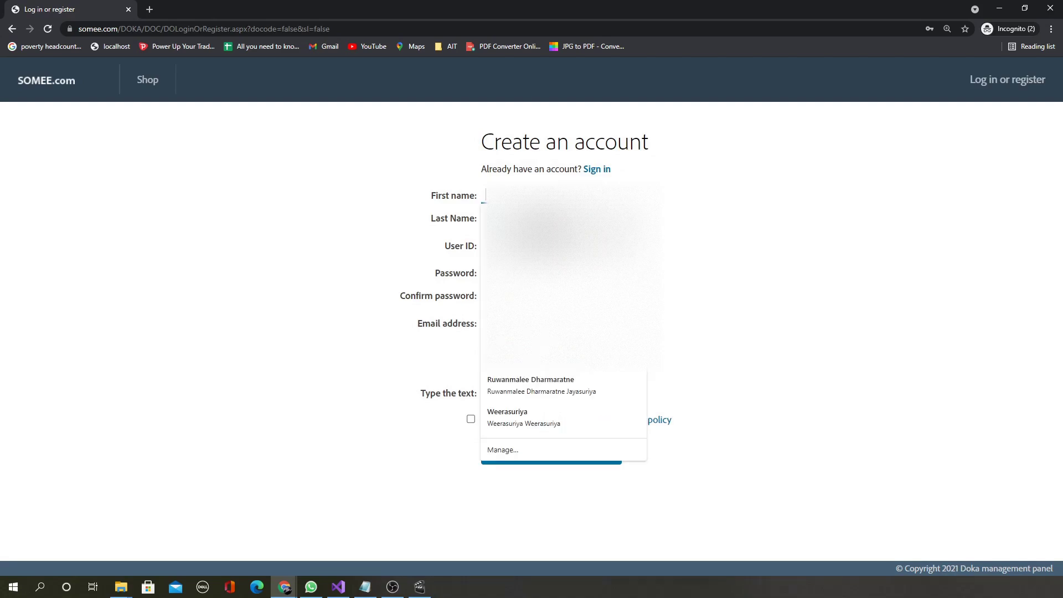
left_click(357, 250)
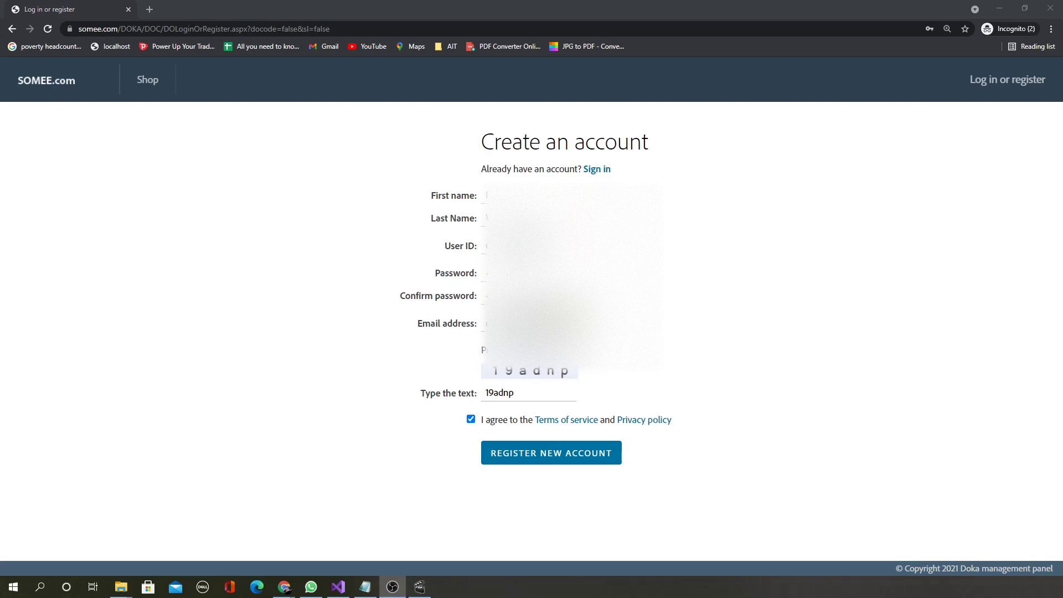
left_click(558, 457)
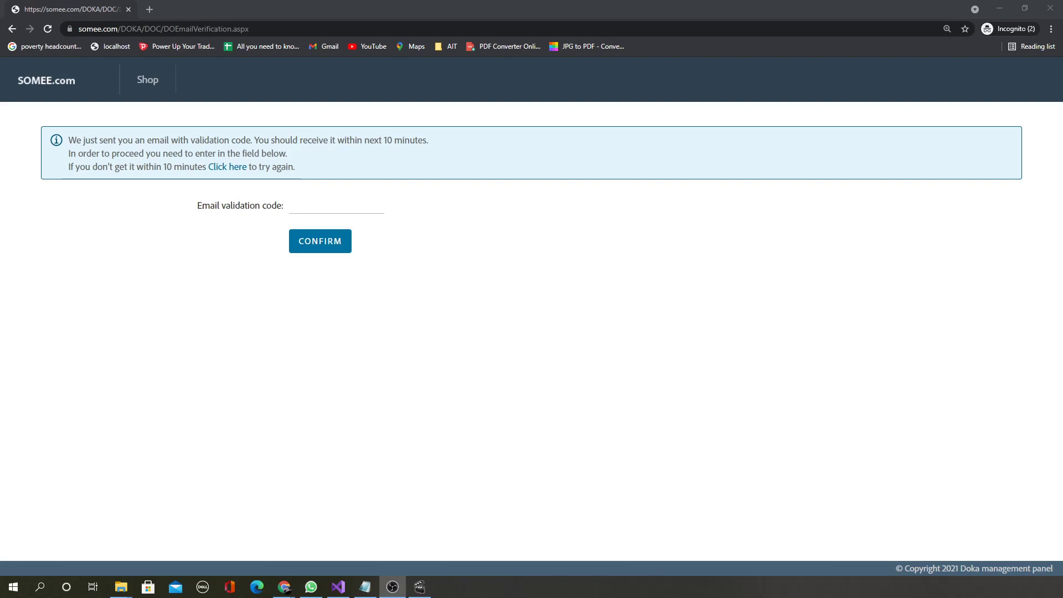
Step: Enter the email validation code to confirm the account and check out the free hosting package
key("ctrl+v")
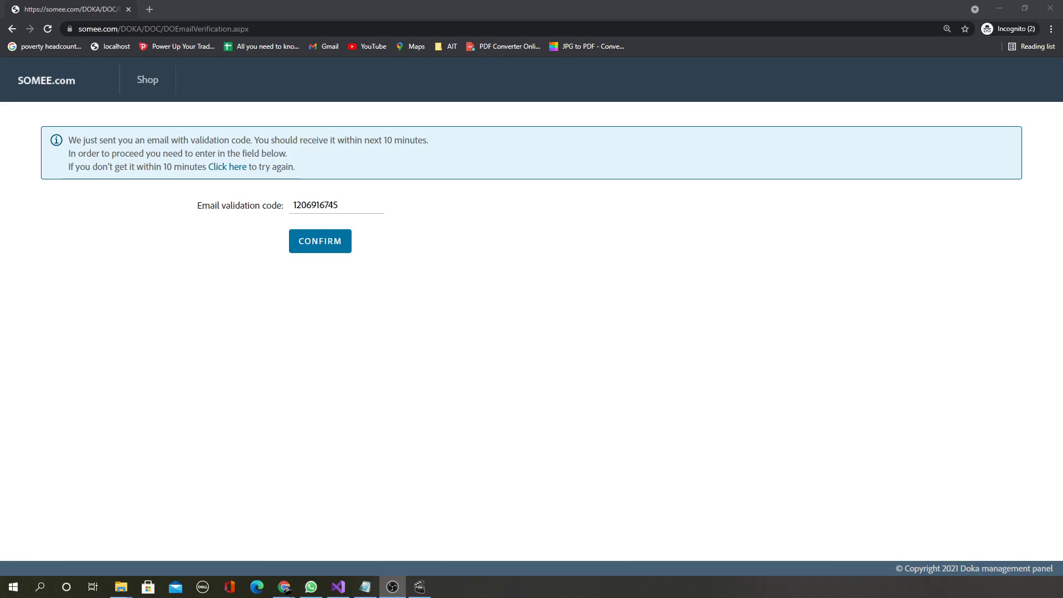
left_click(319, 247)
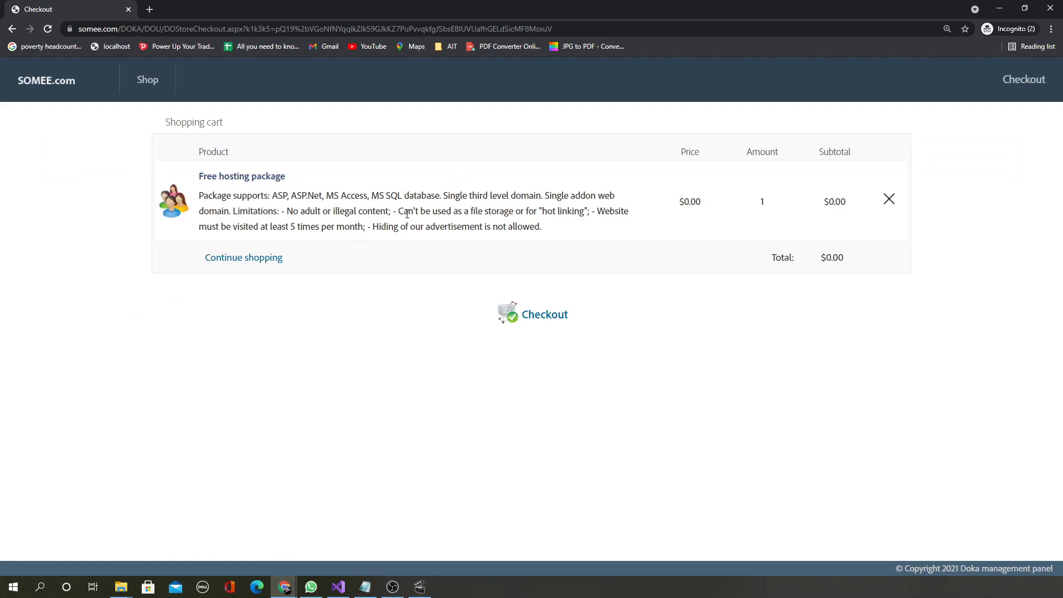
left_click(552, 318)
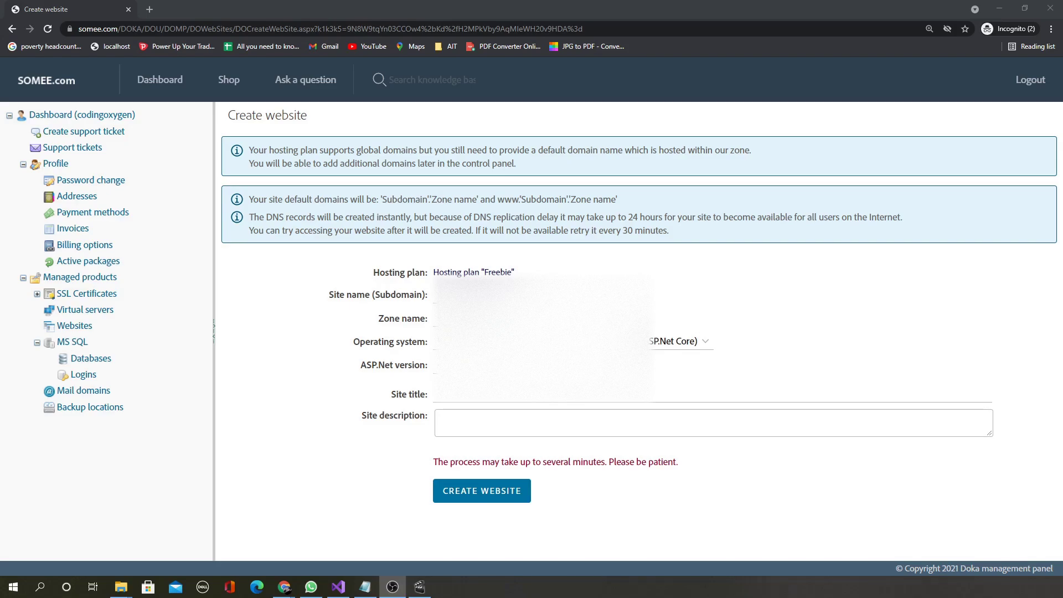
Step: Fill in the site details and create the website codingoxygen.somee.com on the Freebie hosting plan
right_click(446, 303)
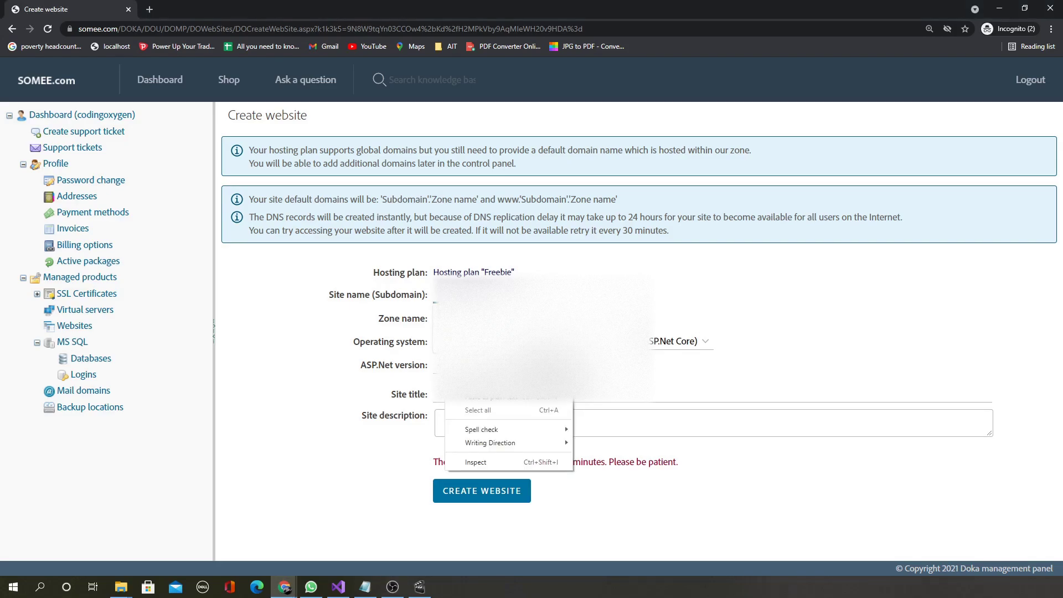
key("Escape")
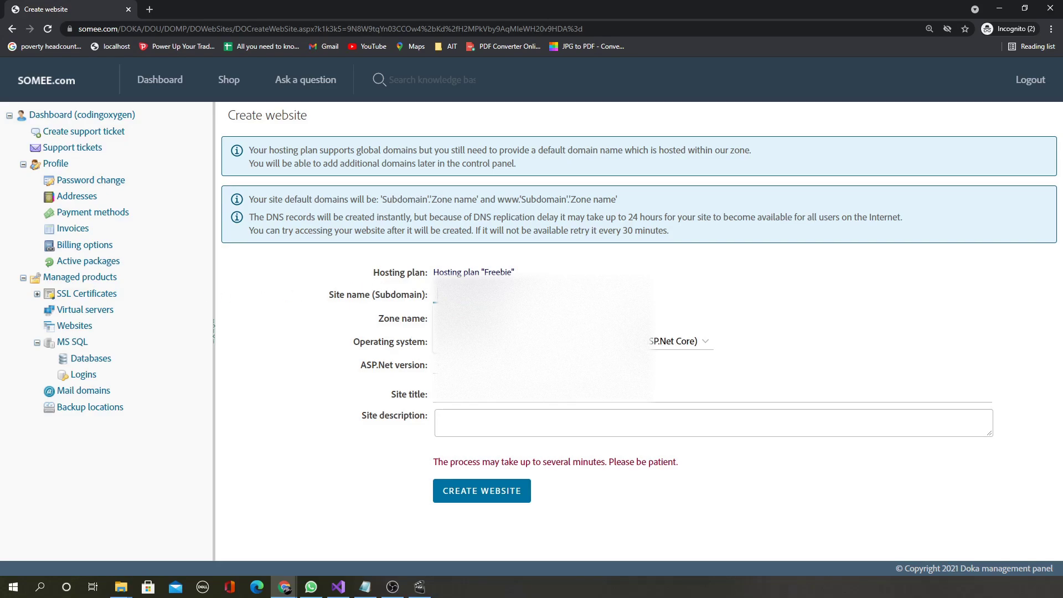
key("alt+Tab")
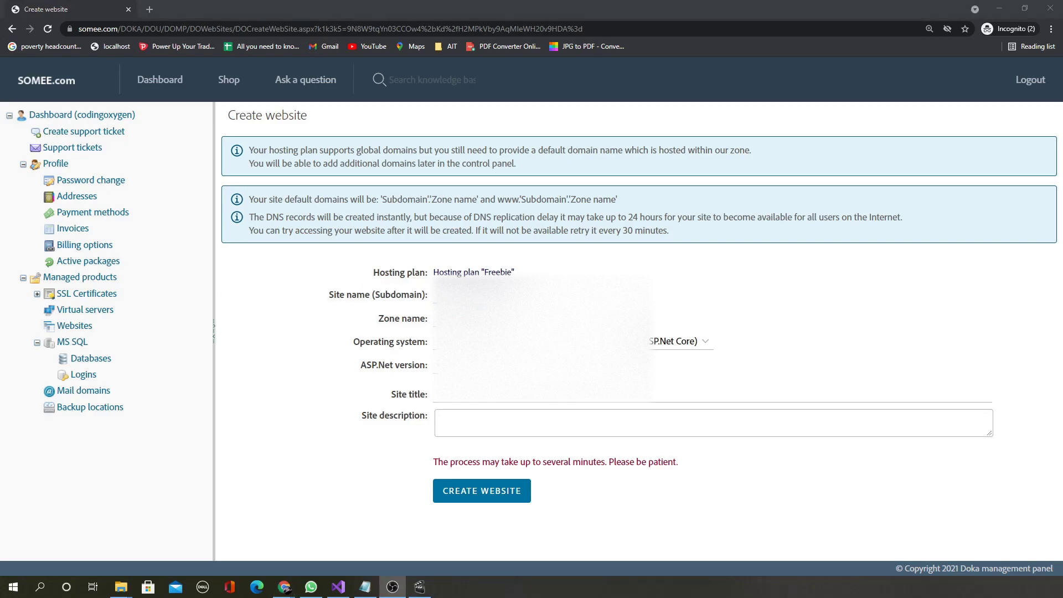
left_click(457, 495)
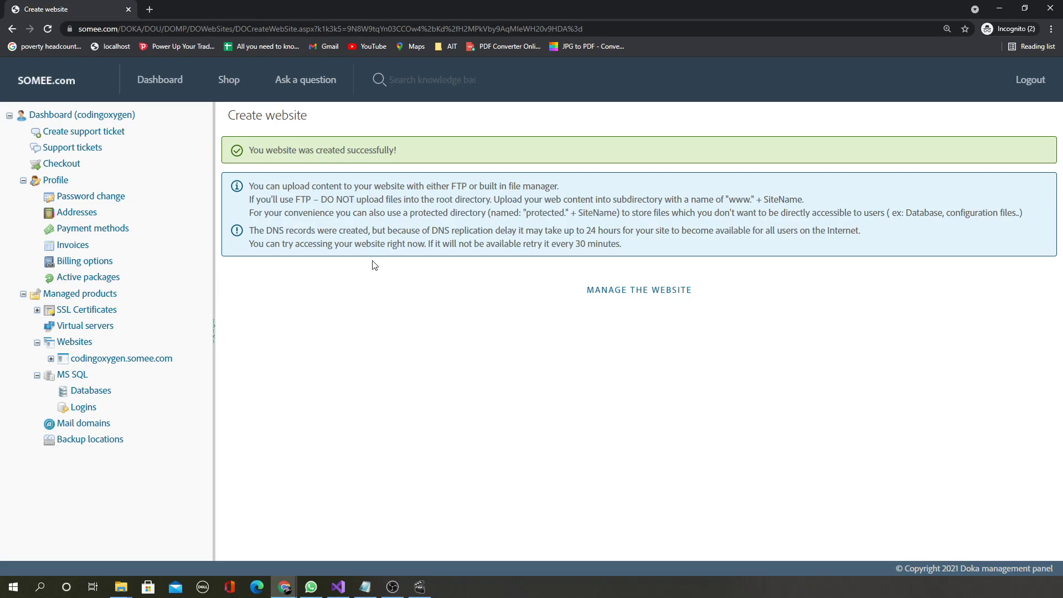
Step: Create an empty MS SQL database named codingoxygen-db1 on the Novice plan with MS SQL 2019 Express
left_click(88, 392)
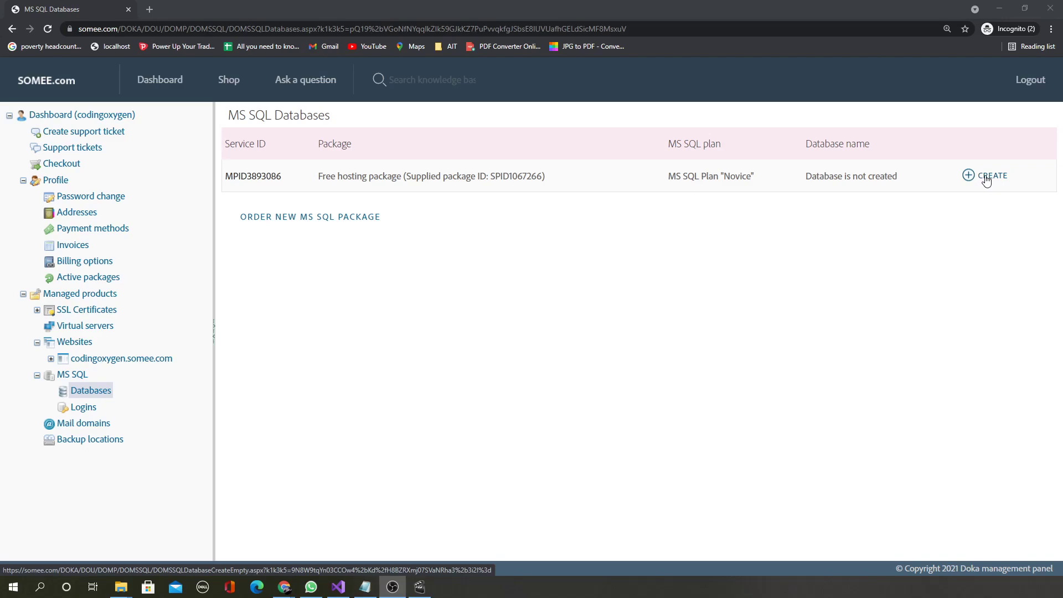
left_click(987, 180)
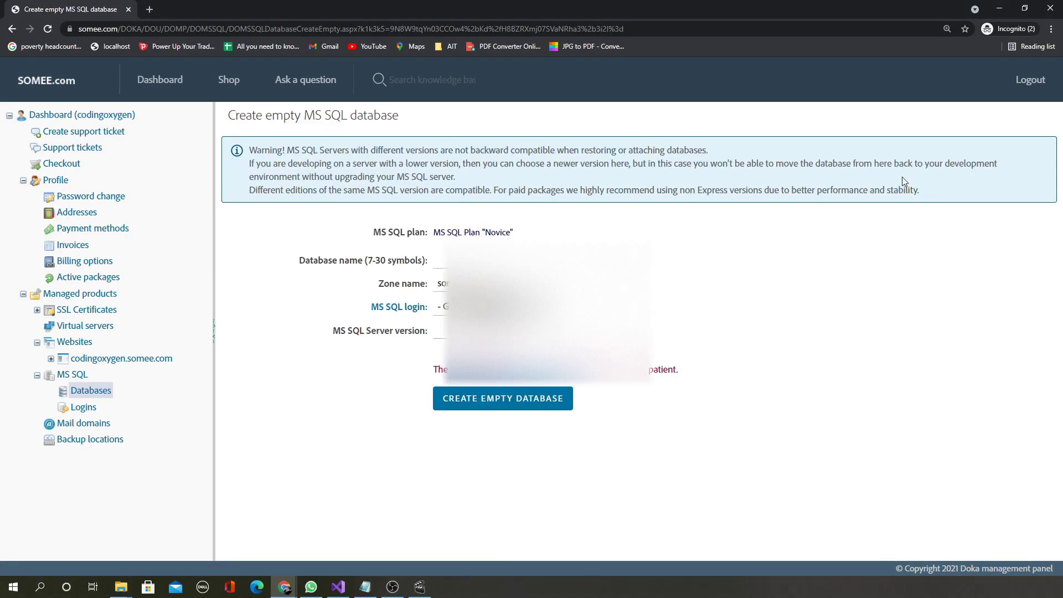
left_click(440, 261)
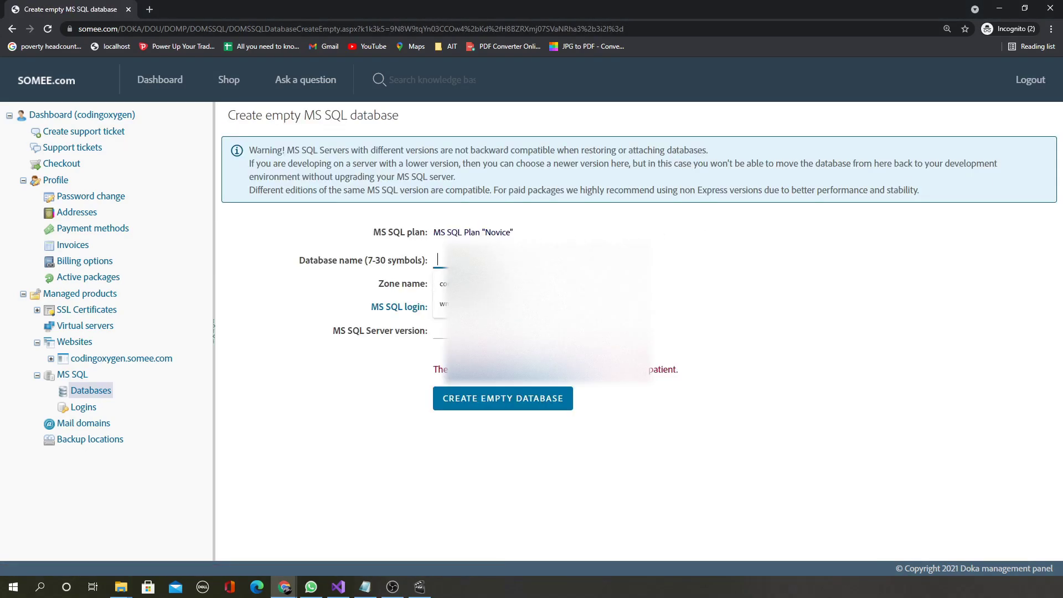
type("coding")
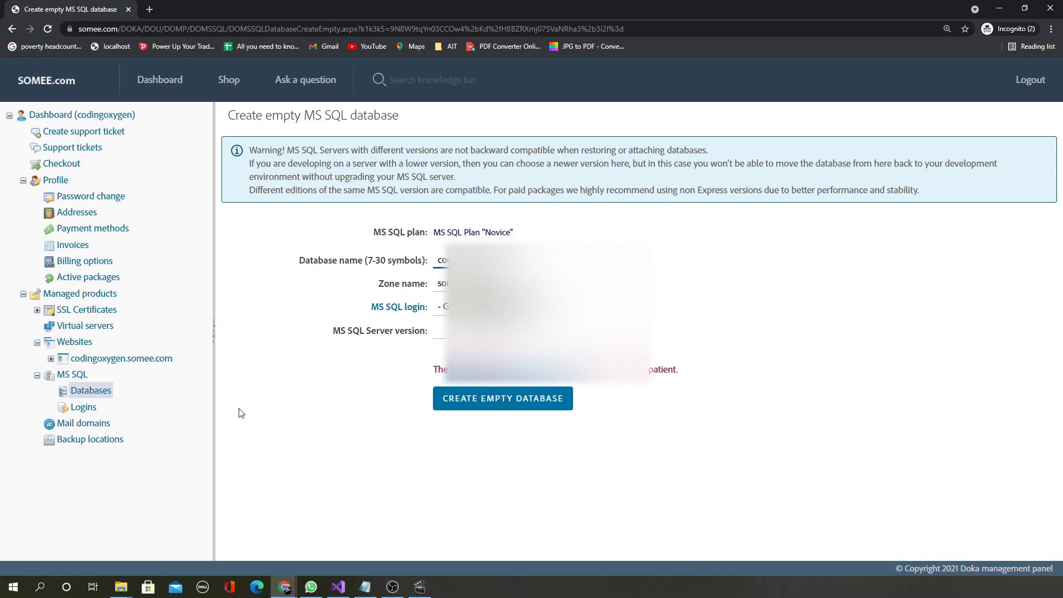
left_click(471, 330)
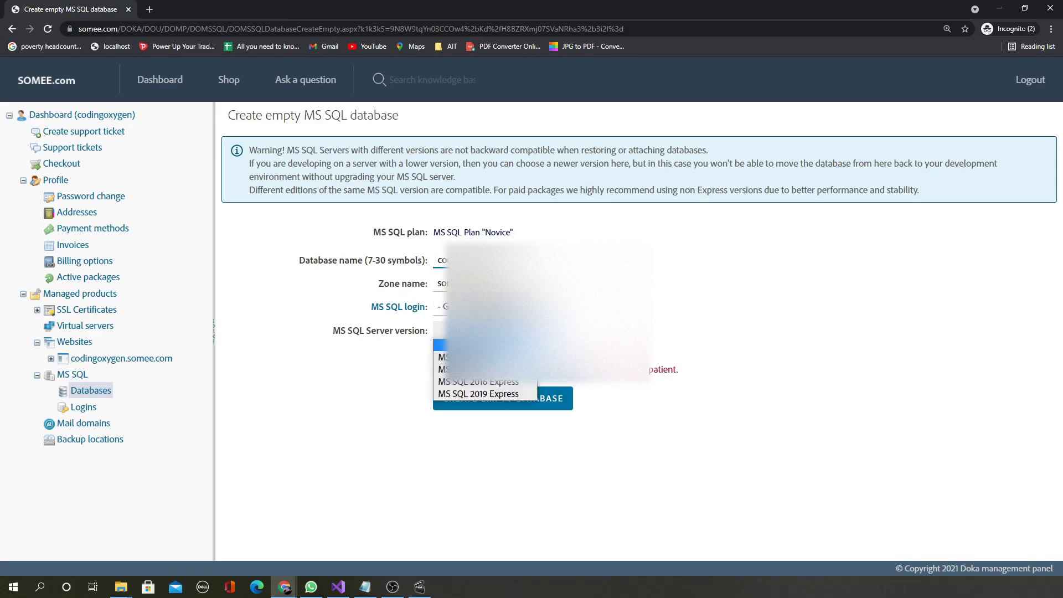
left_click(501, 393)
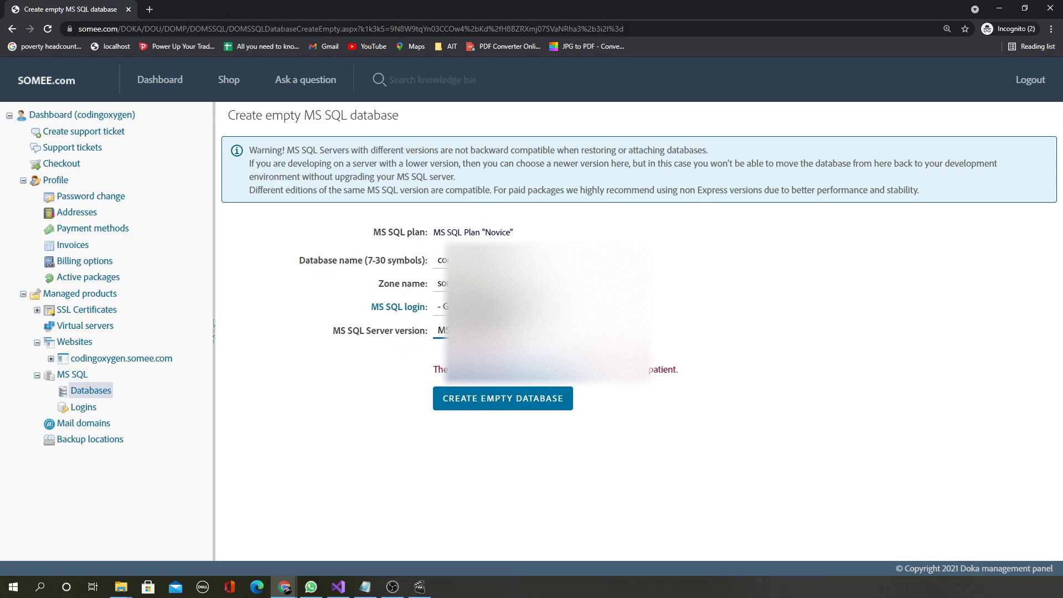
key("alt+Tab")
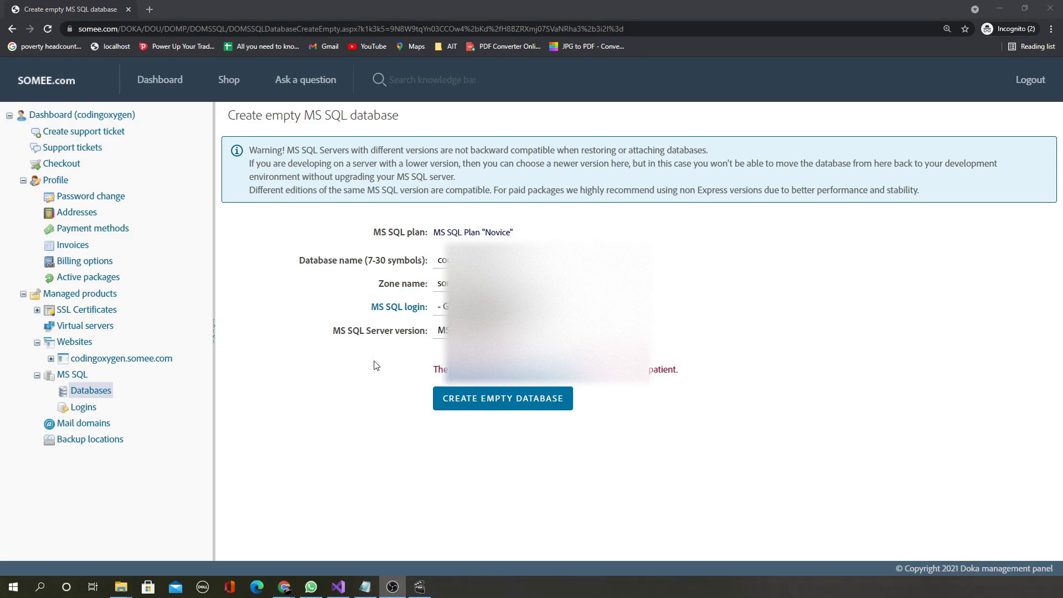
left_click(520, 403)
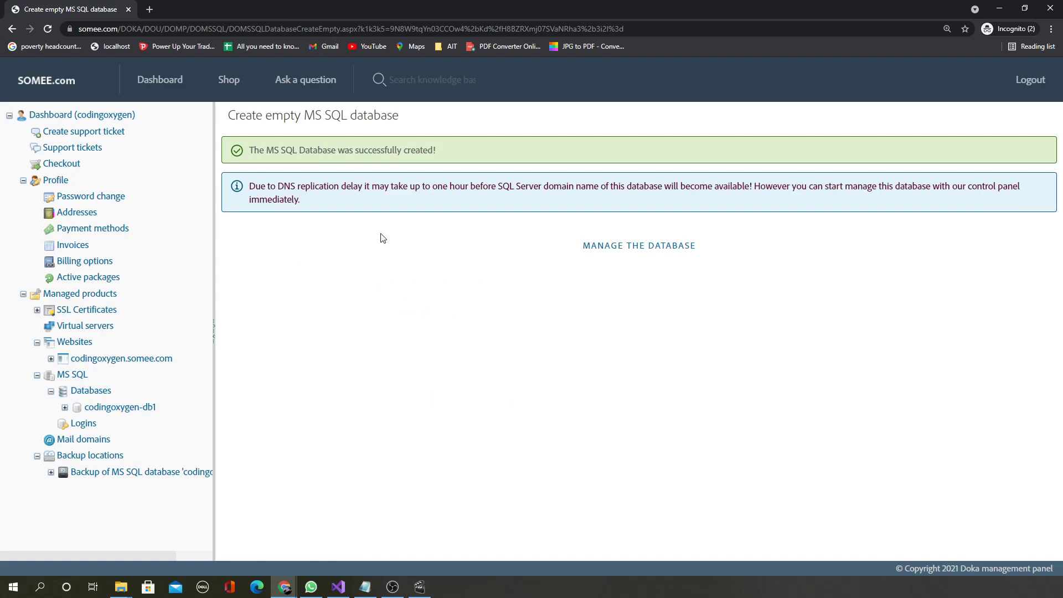
Step: Examine the codingoxygen-db1 connection details, including the server name, login name, login password and connection string
left_click(131, 409)
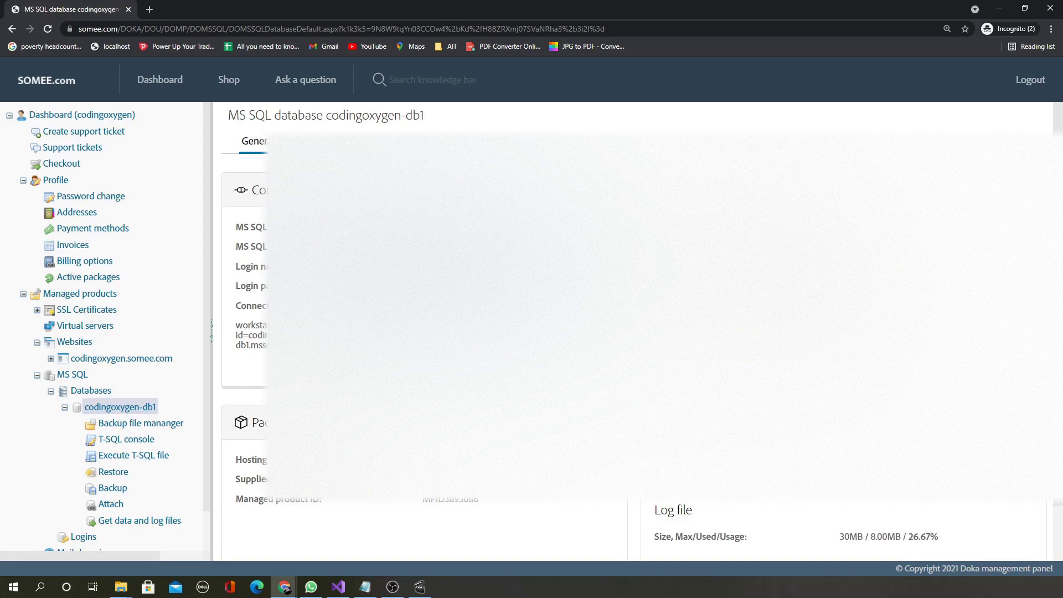
left_click(87, 392)
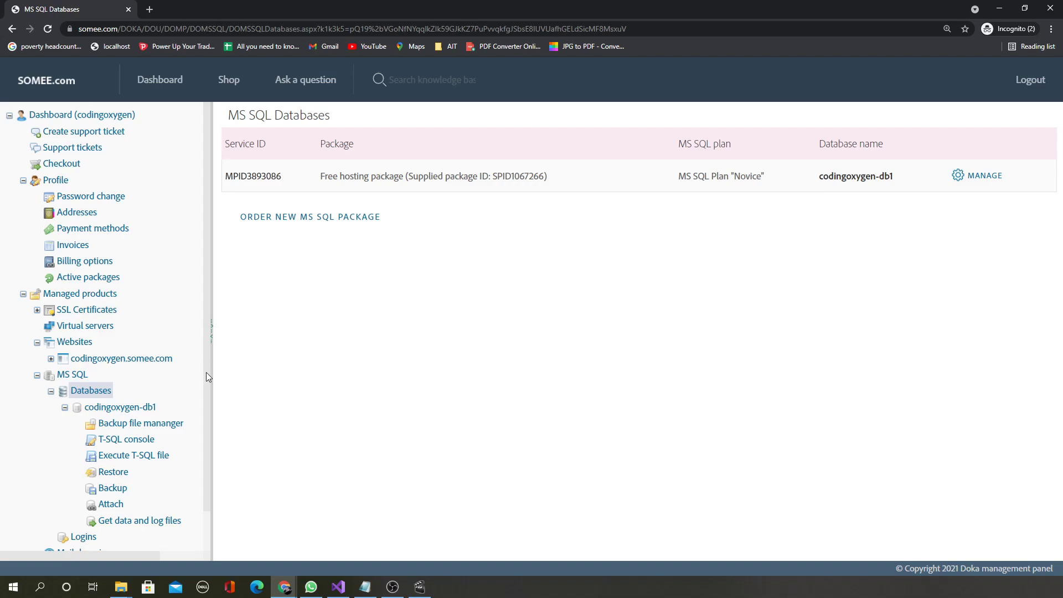
left_click(129, 409)
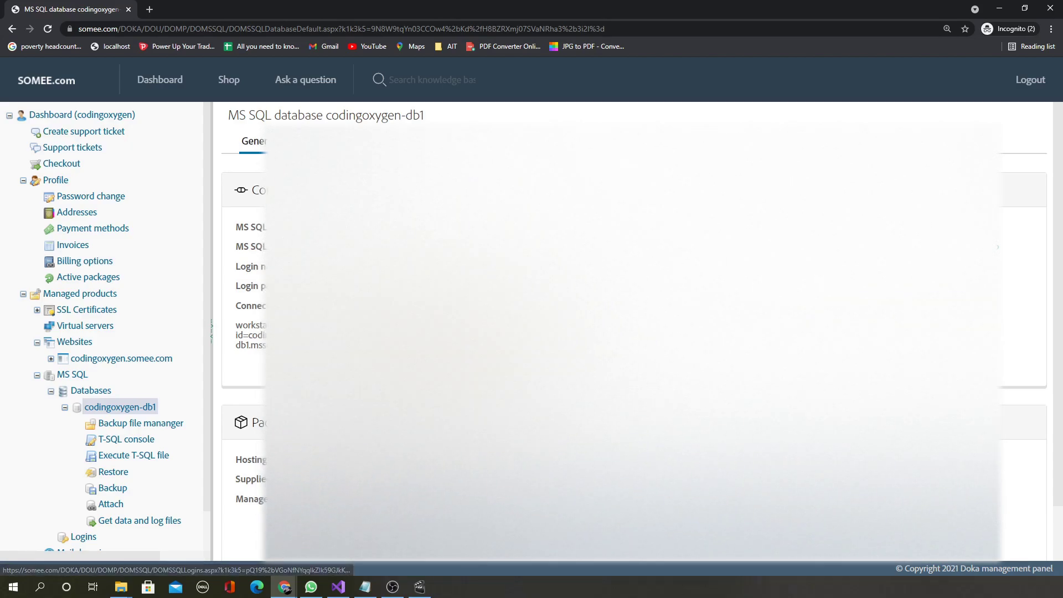
left_click_drag(246, 247, 269, 247)
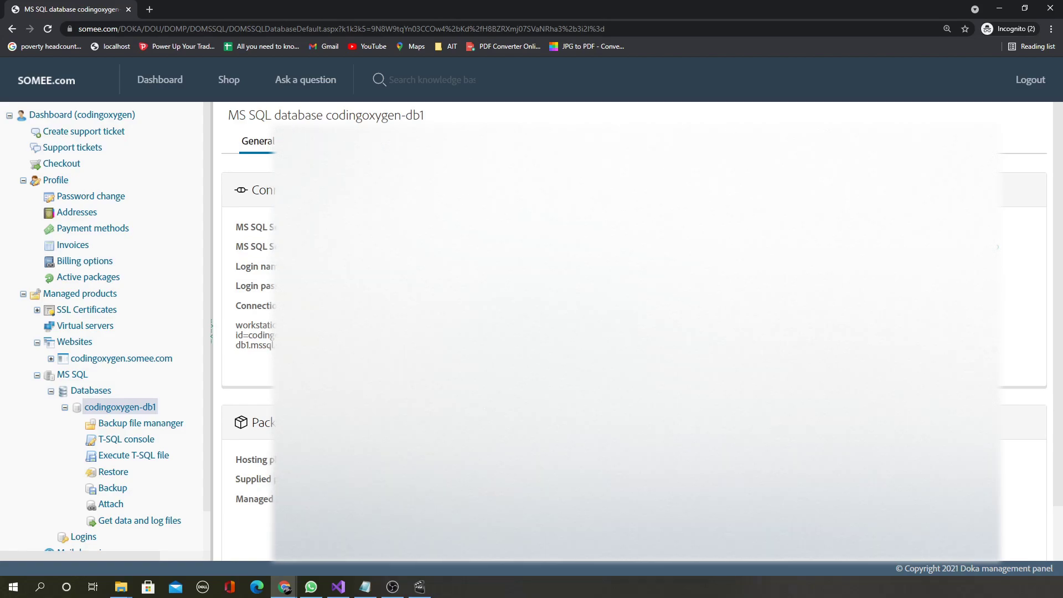
left_click_drag(236, 267, 277, 266)
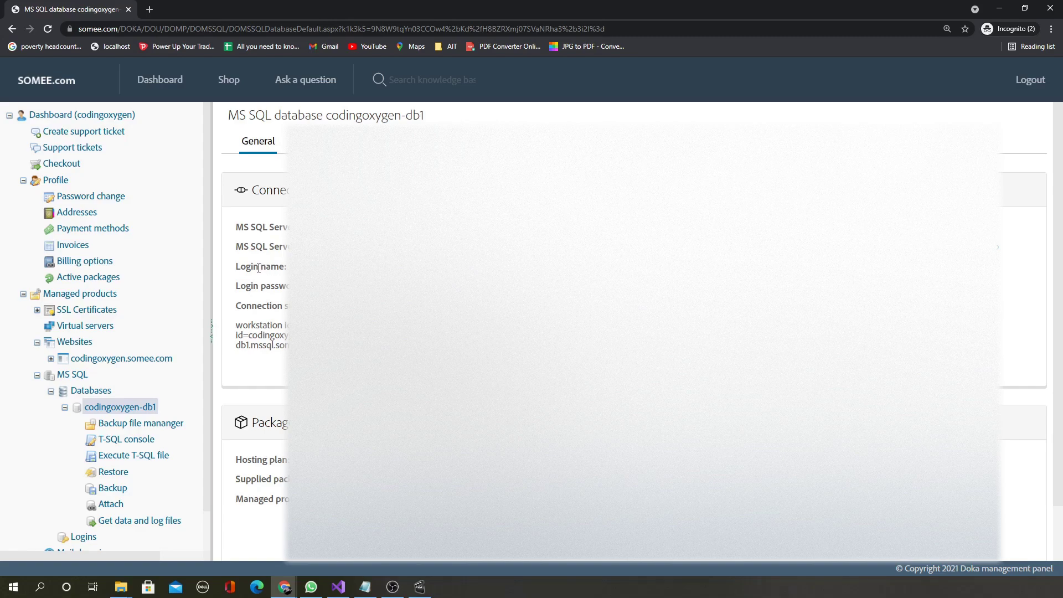
left_click_drag(235, 277, 236, 224)
left_click_drag(247, 266, 284, 349)
key("alt+Tab")
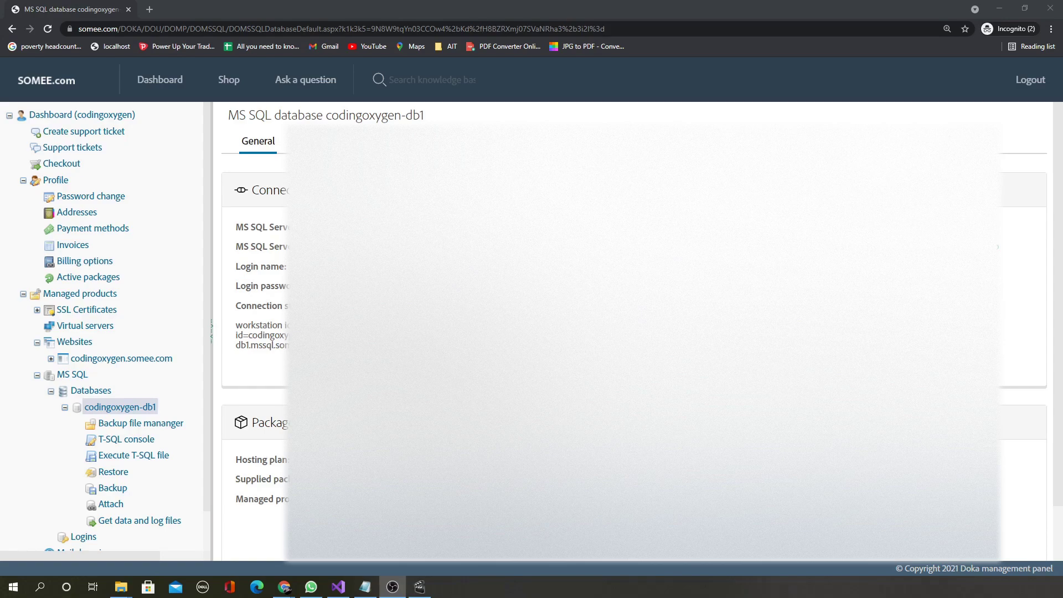
Step: Open the T-SQL console for the codingoxygen-db1 database and compare it with the database's details page
scroll(133, 440, "down", 1)
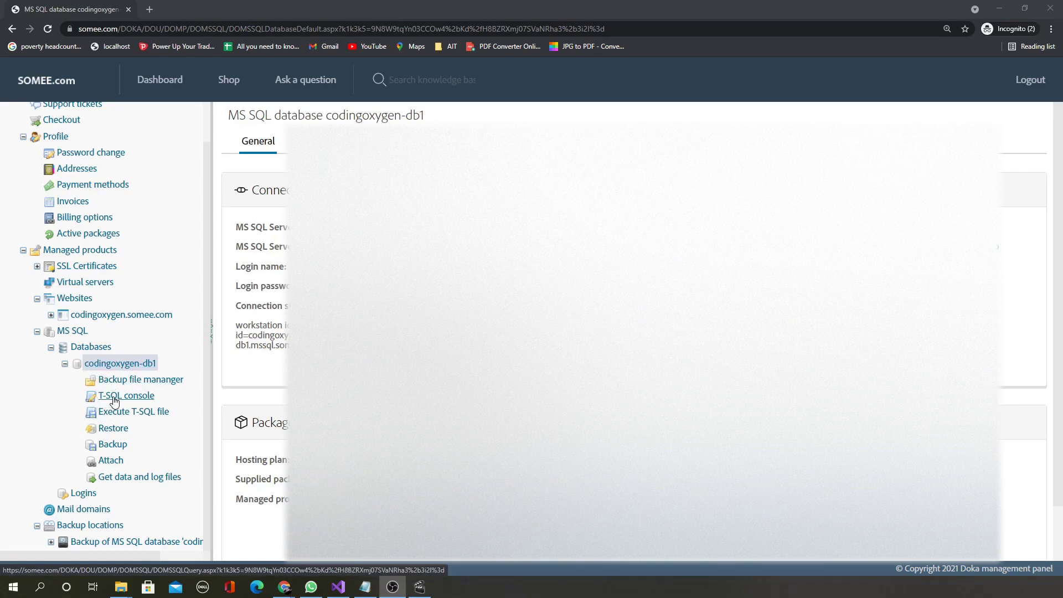
left_click(113, 397)
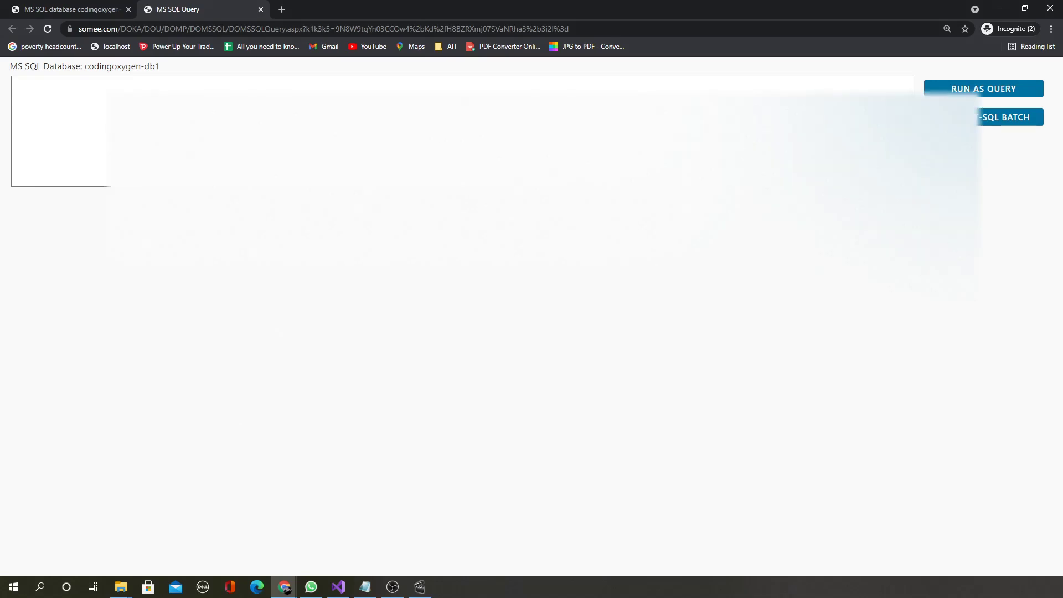
left_click(71, 9)
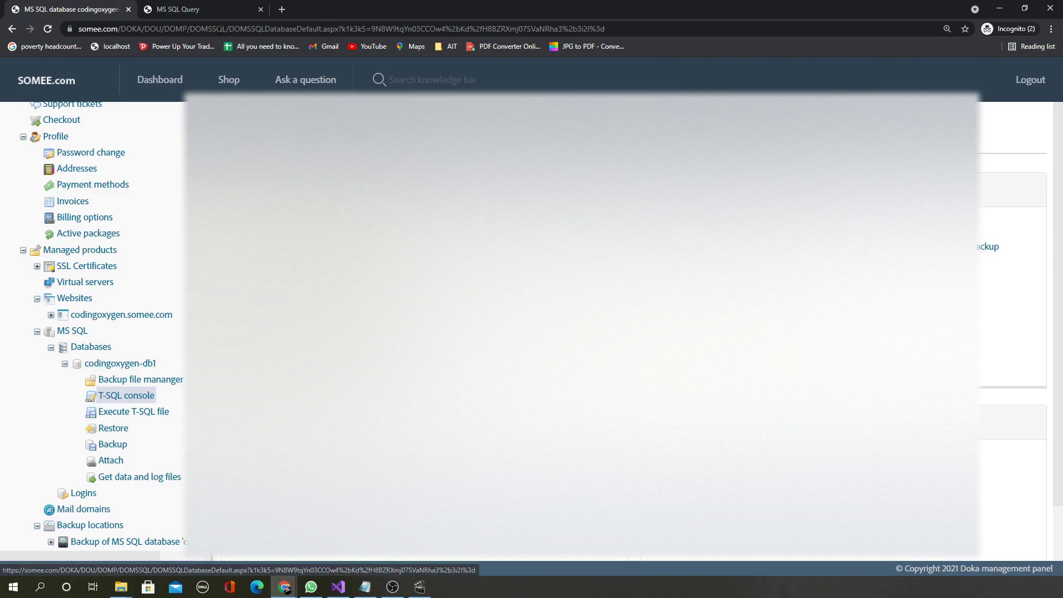
left_click(207, 11)
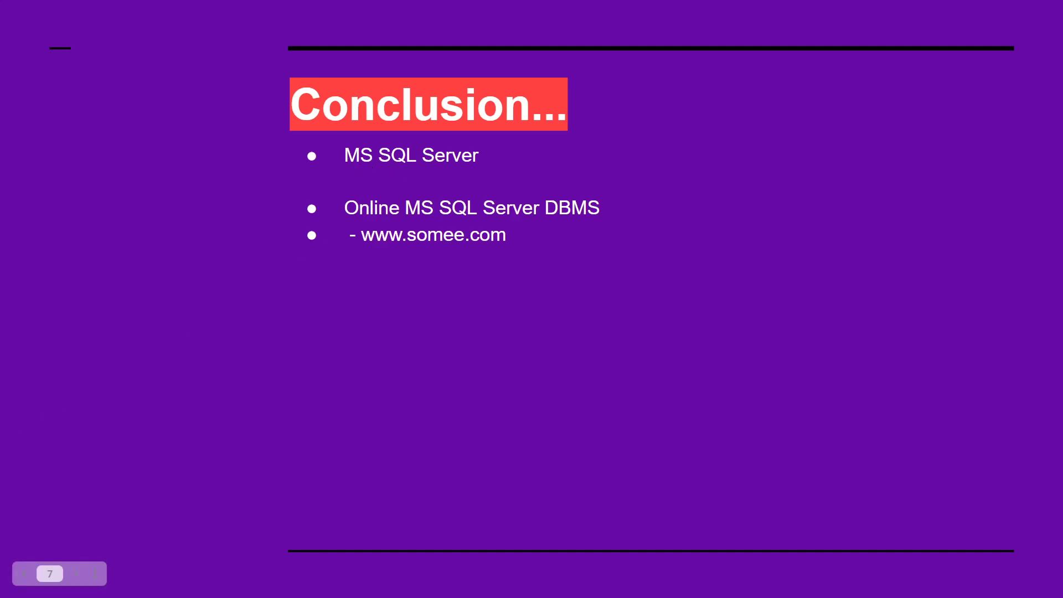
key("Right")
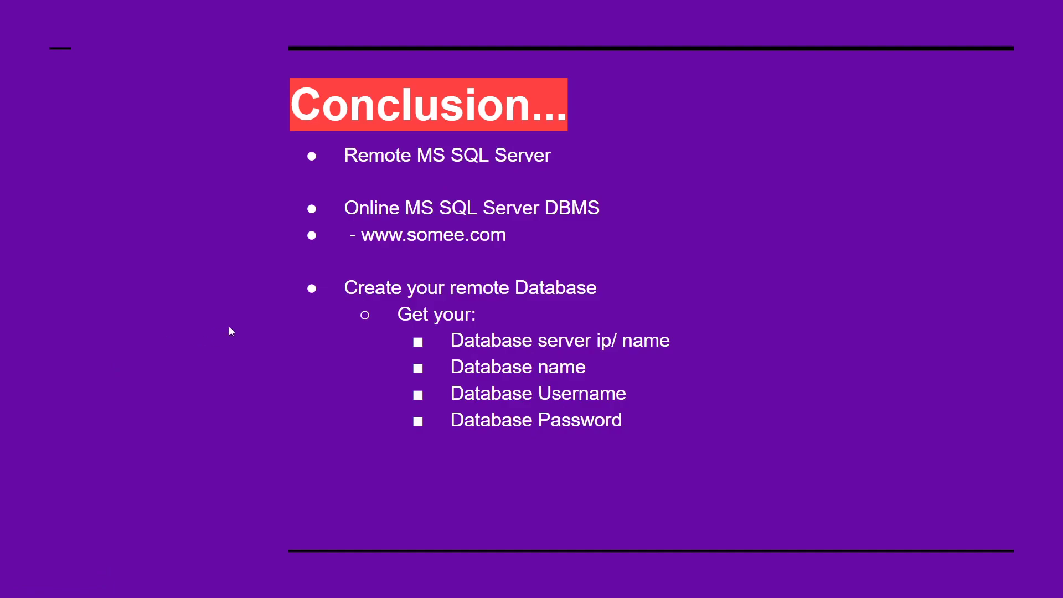